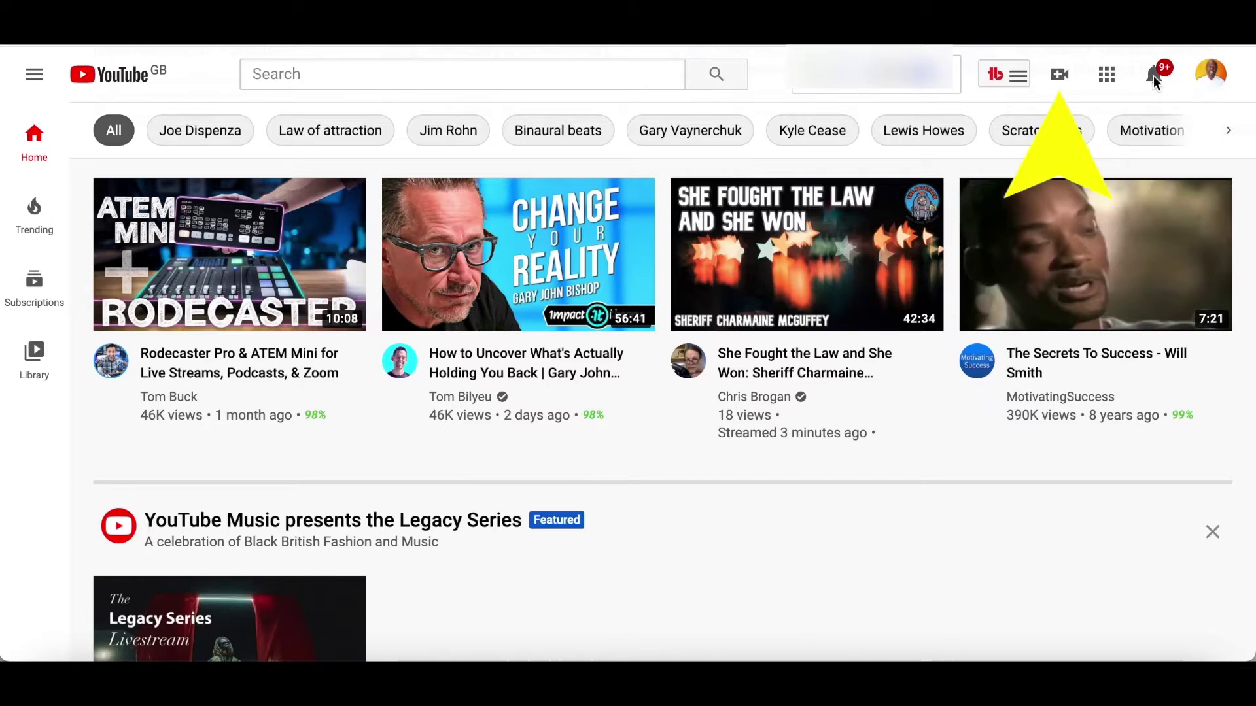
# - Upload the Desktop file 3 Subtitling Apps .MP4 as a new video
pyautogui.click(1060, 74)
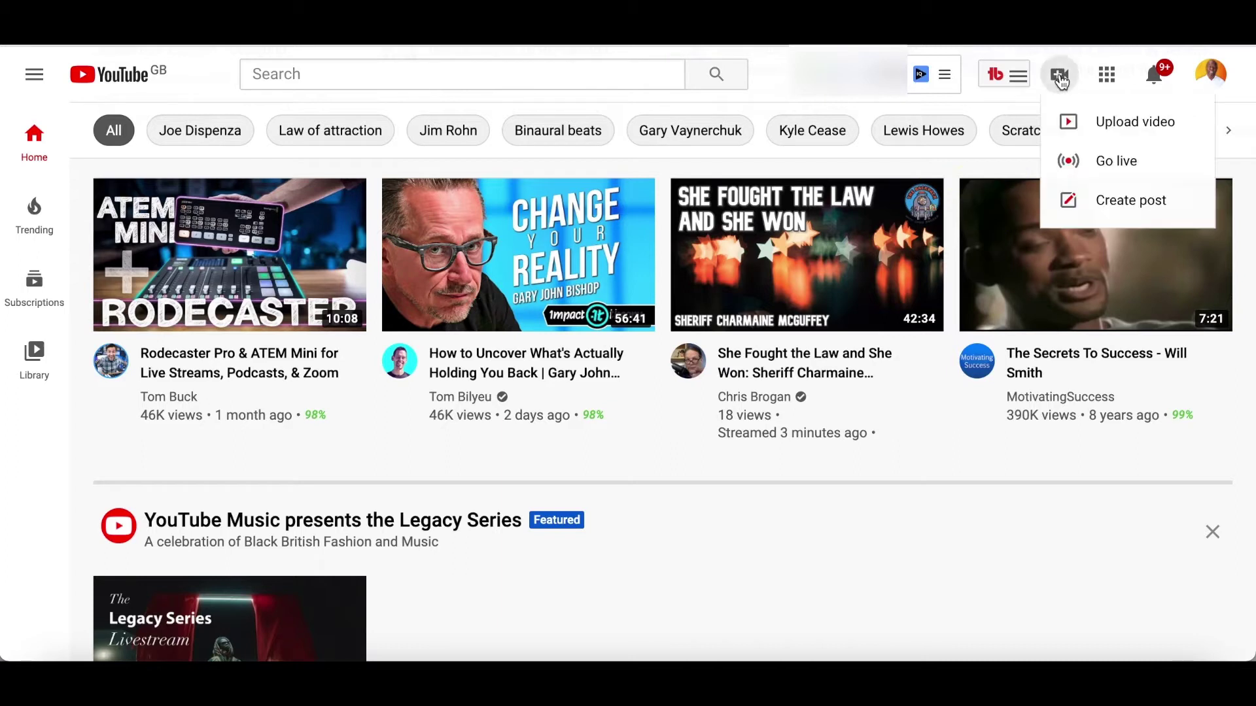
pyautogui.click(1087, 124)
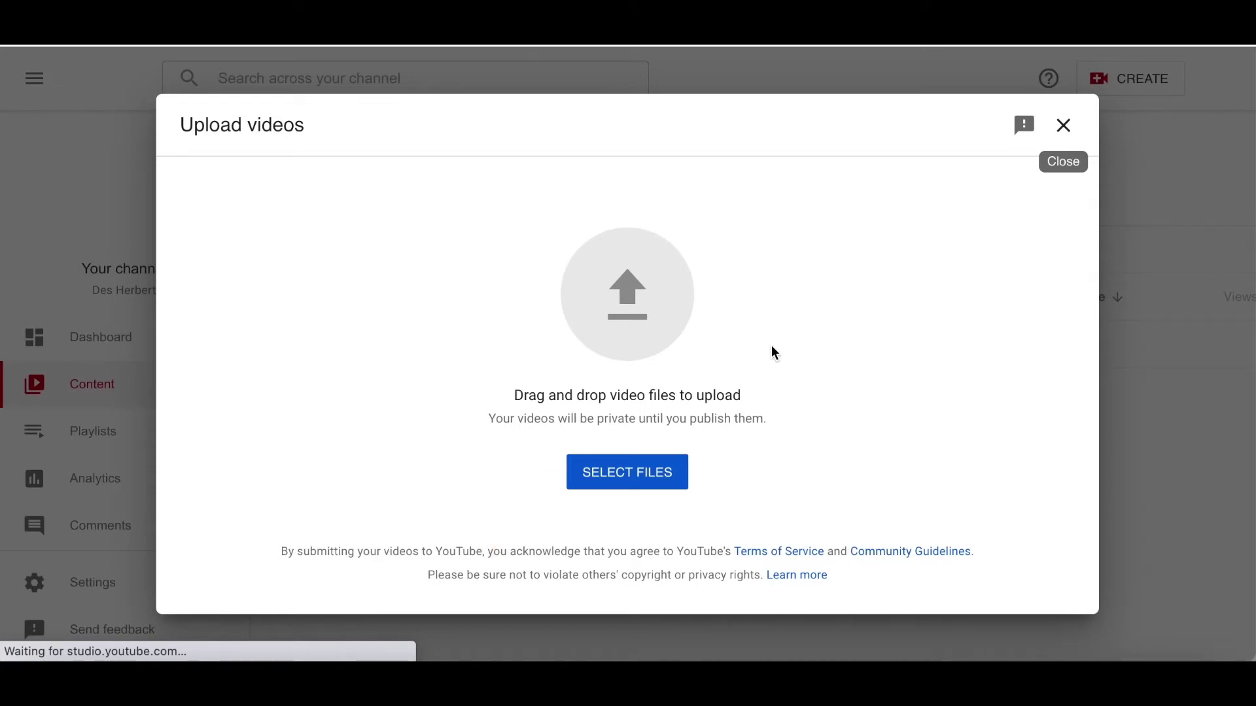
pyautogui.click(630, 471)
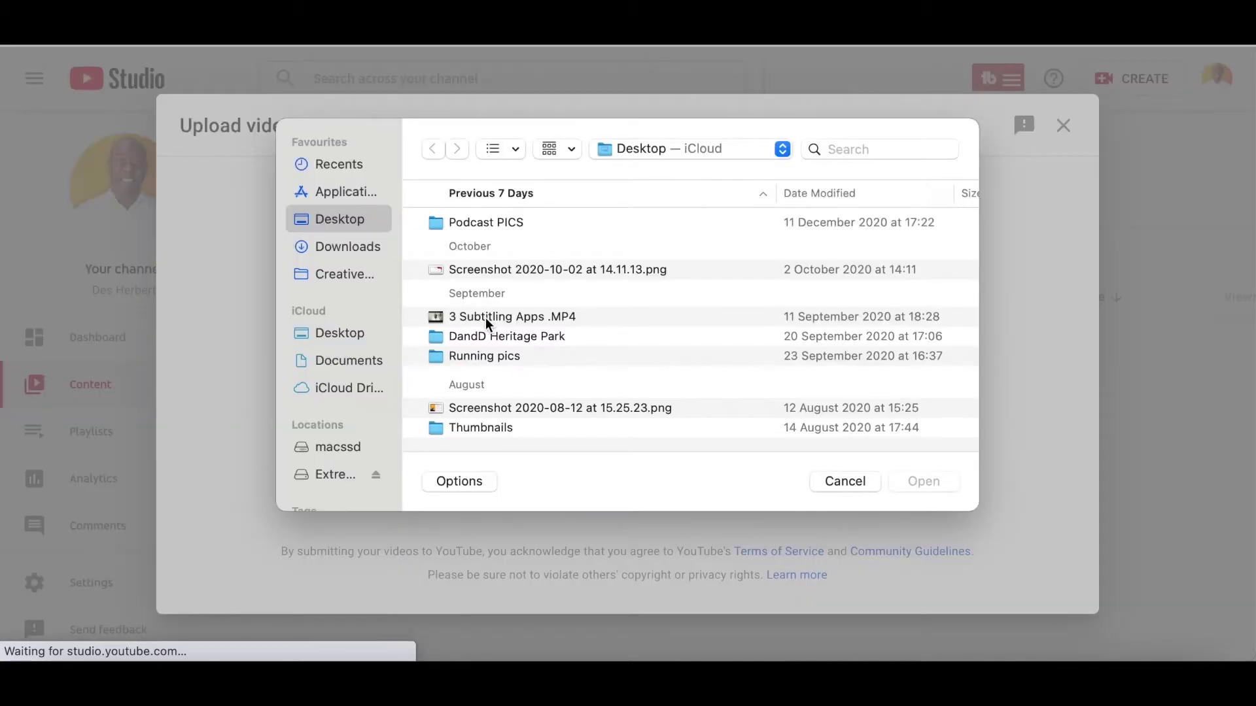
pyautogui.click(486, 316)
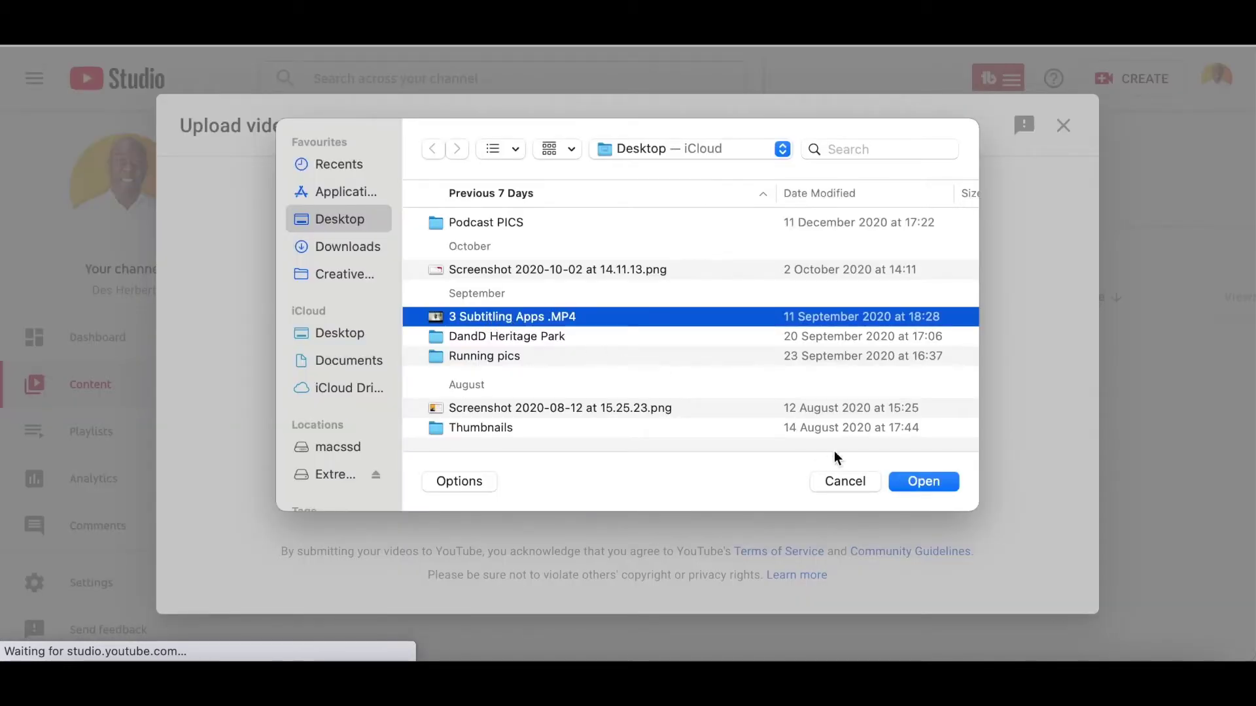
pyautogui.click(909, 483)
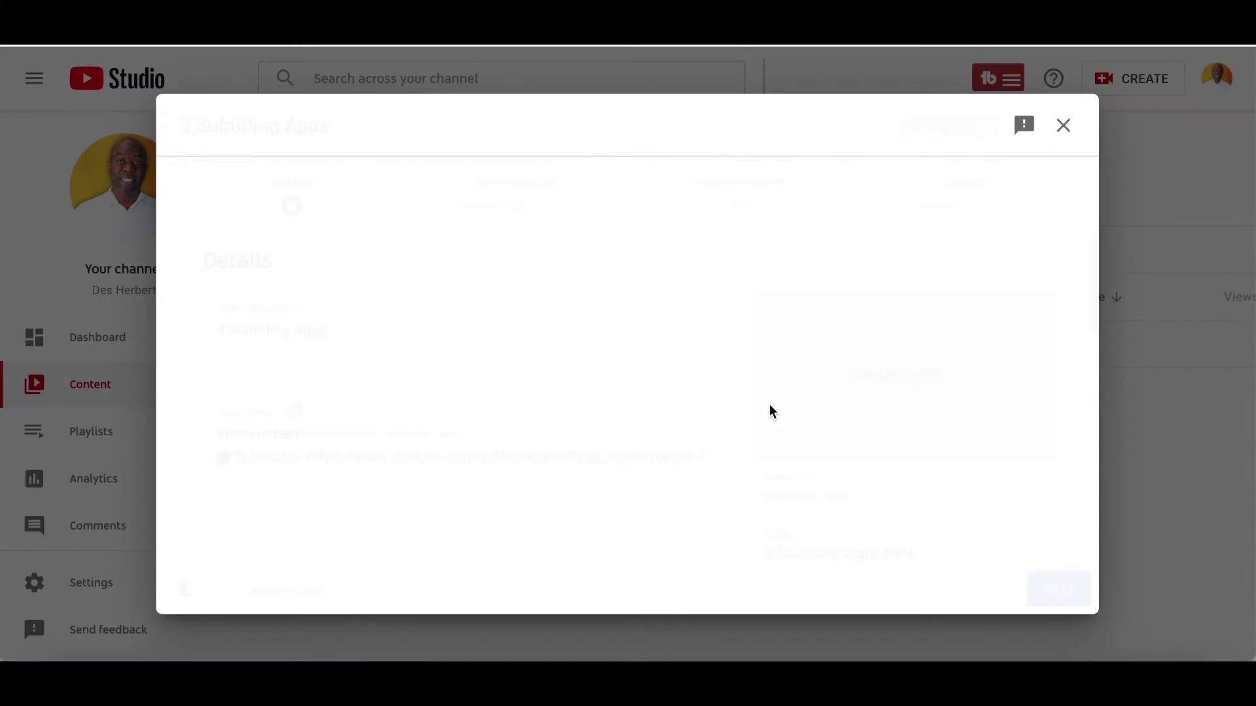
# - Rename the video title to 'Best 3 Subtitling Apps 2021'
pyautogui.tripleClick(332, 333)
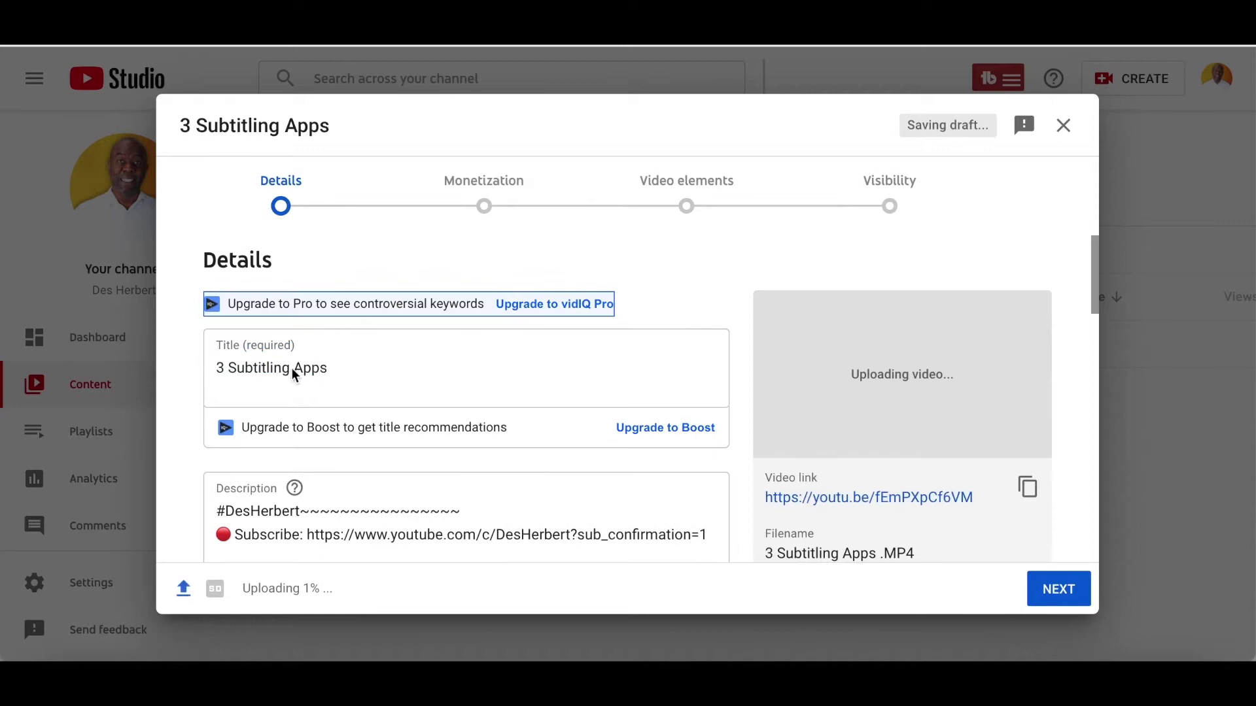
pyautogui.click(215, 368)
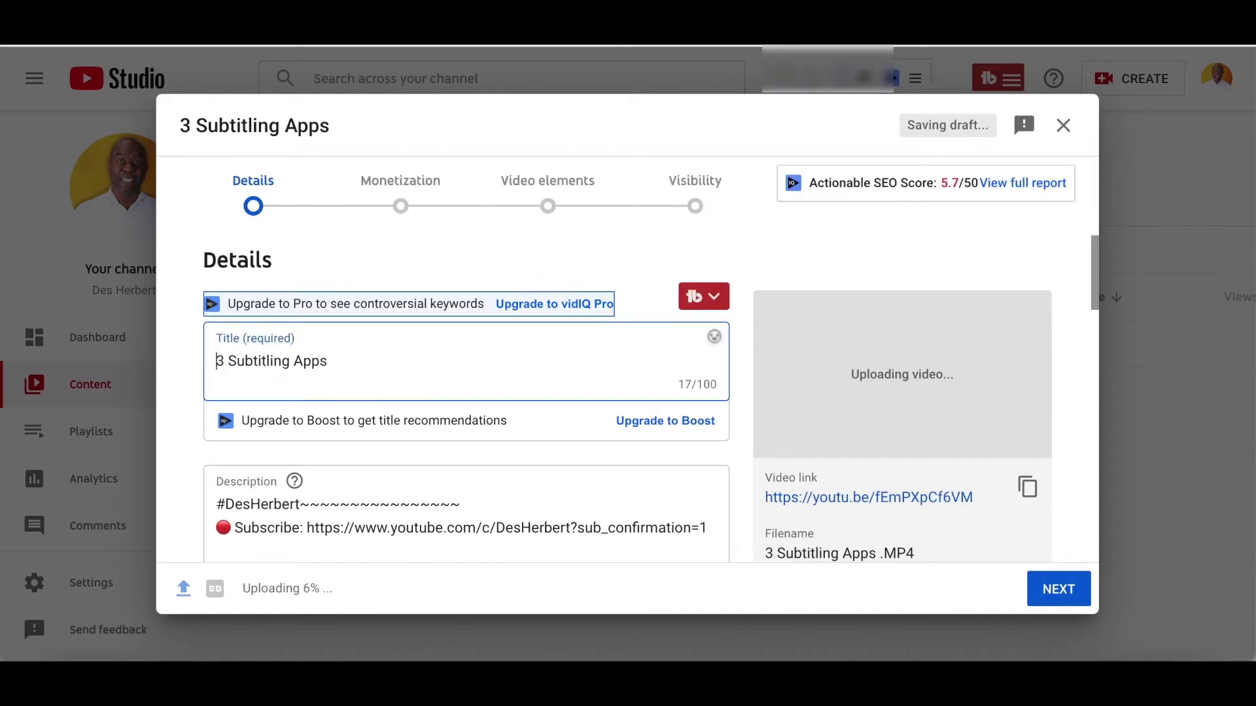
pyautogui.write('Best ')
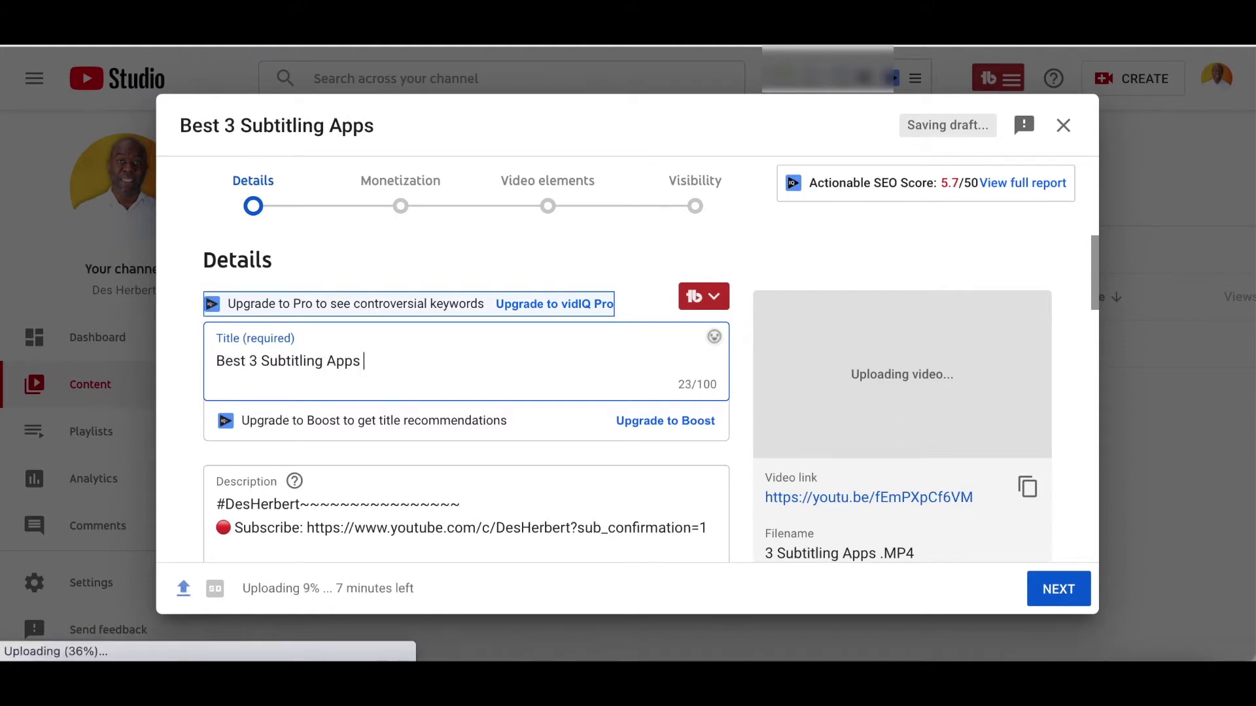
pyautogui.write(' 202')
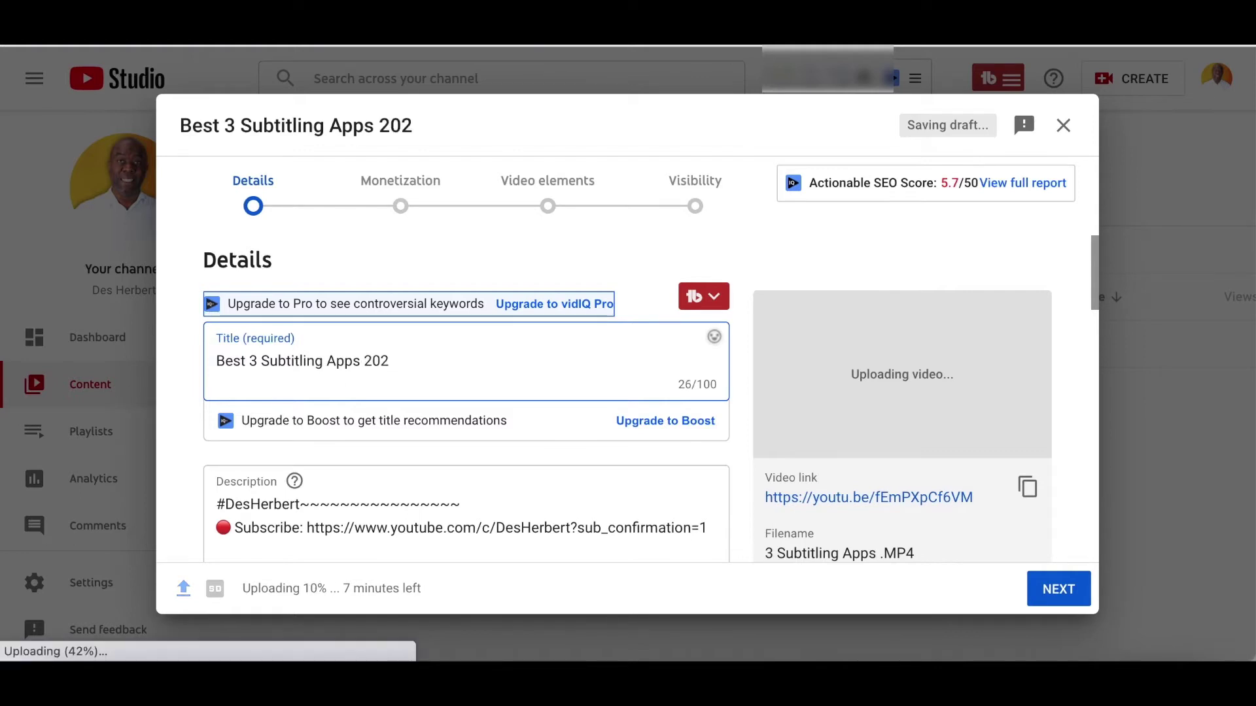
pyautogui.write('1')
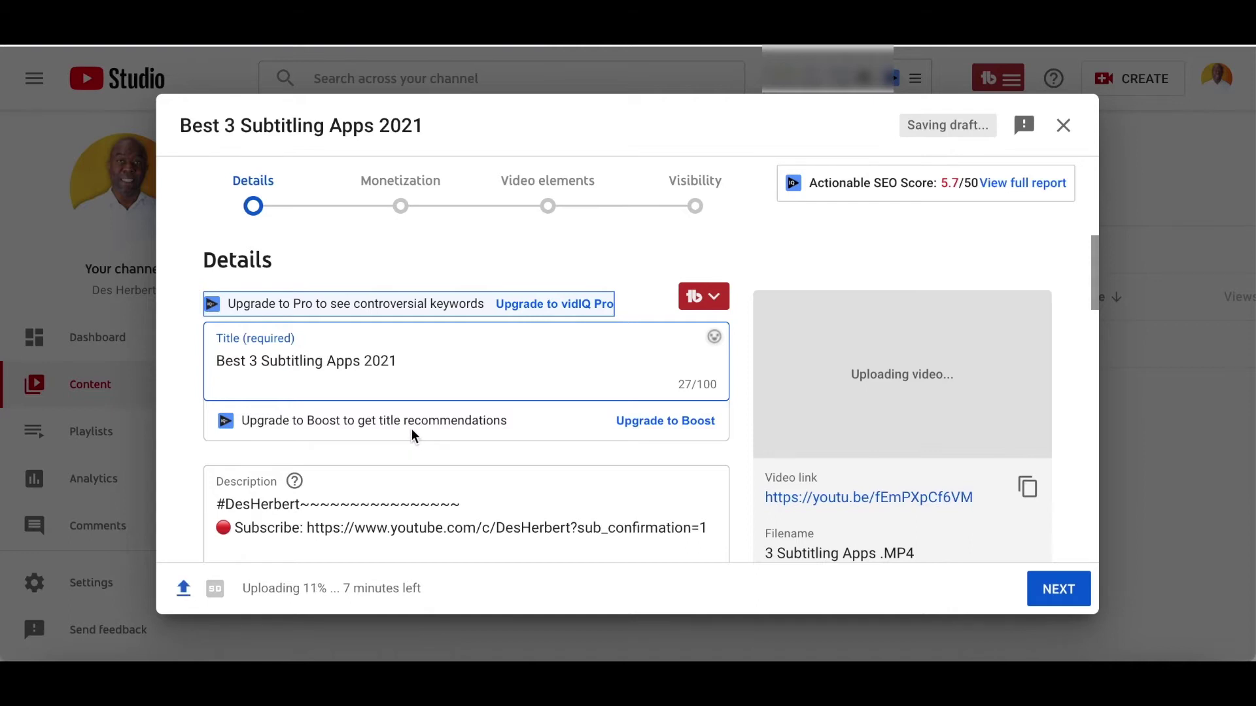
# - Upload Best-3-subtitling-apps-2021-.jpg as the video's custom thumbnail
pyautogui.scroll(-5, 608, 409)
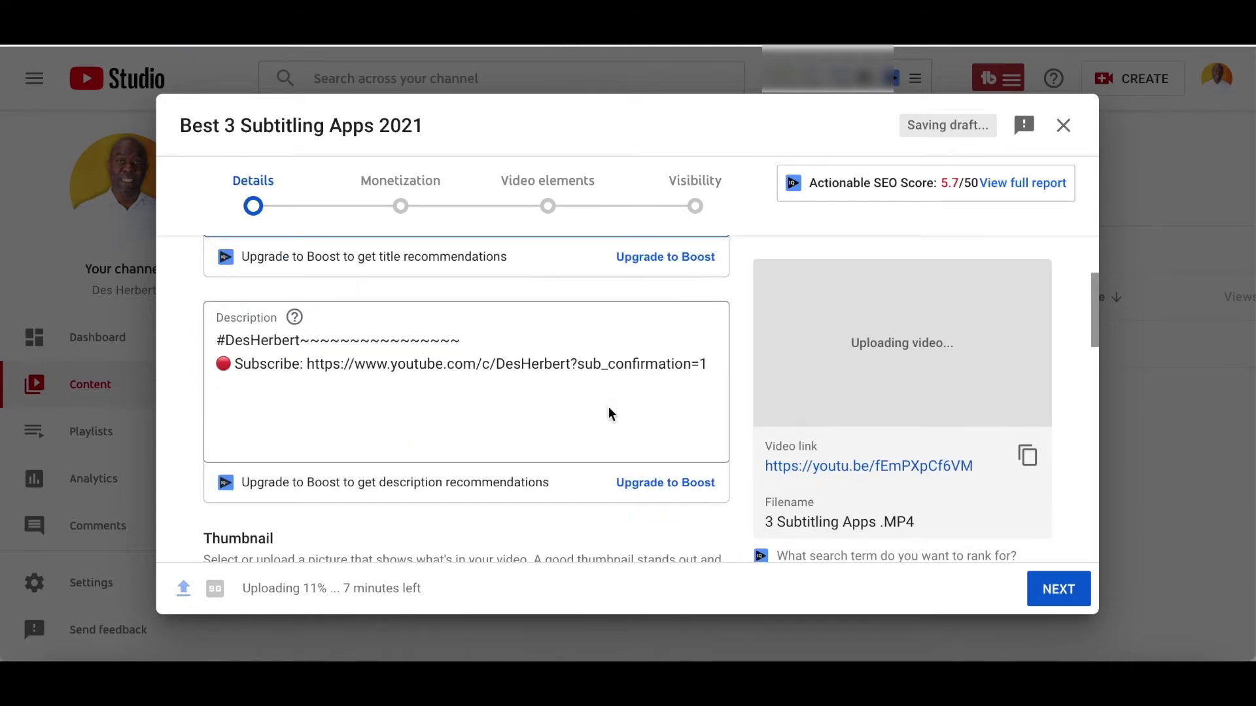
pyautogui.scroll(-2, 597, 414)
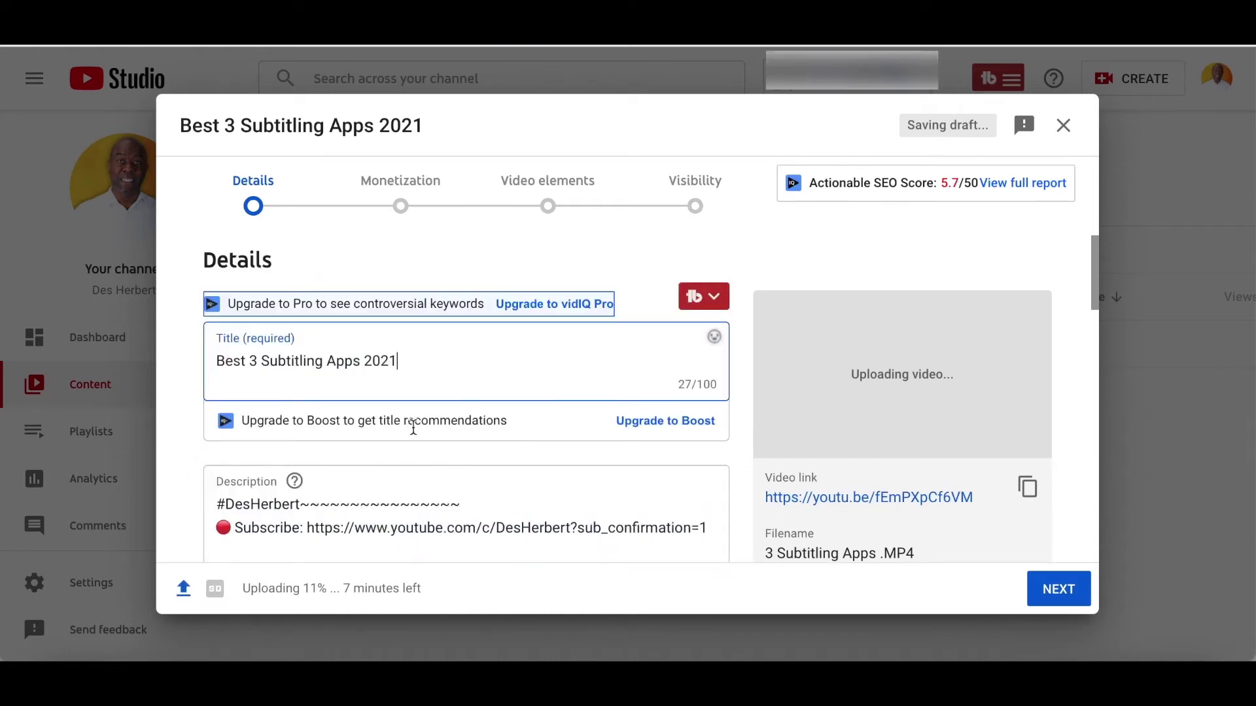
pyautogui.scroll(-1, 413, 427)
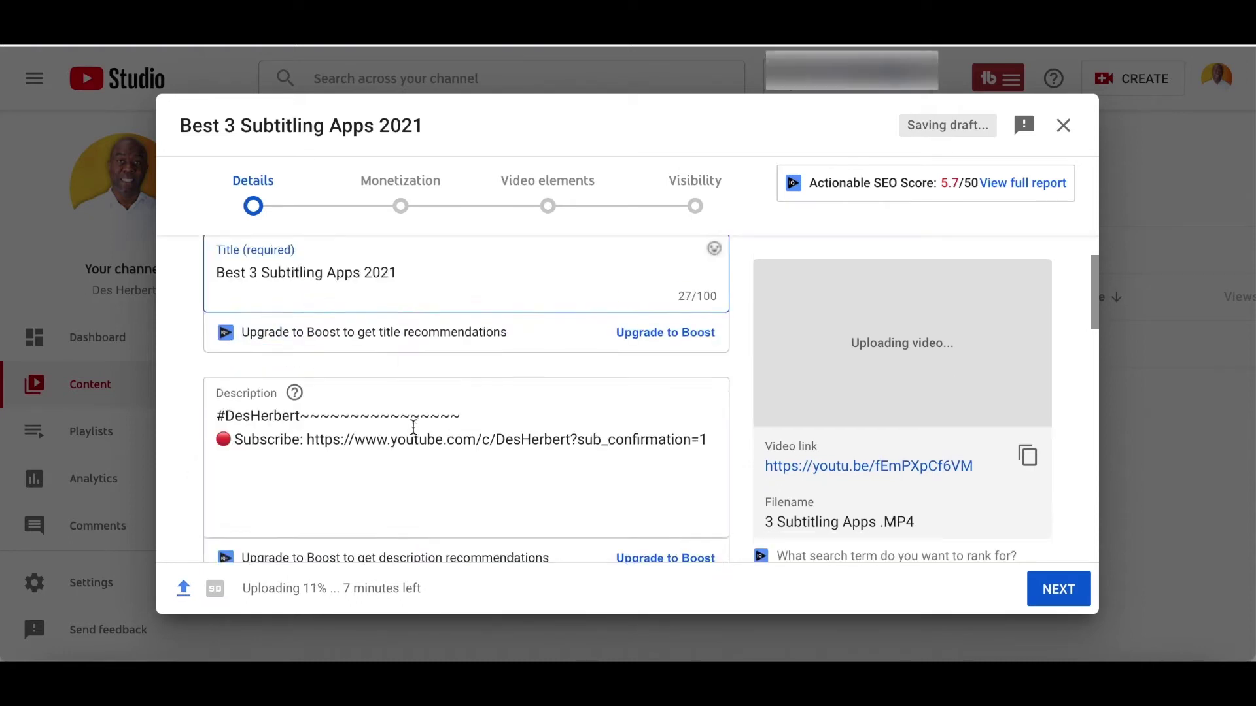
pyautogui.scroll(-1, 608, 406)
pyautogui.scroll(-2, 609, 412)
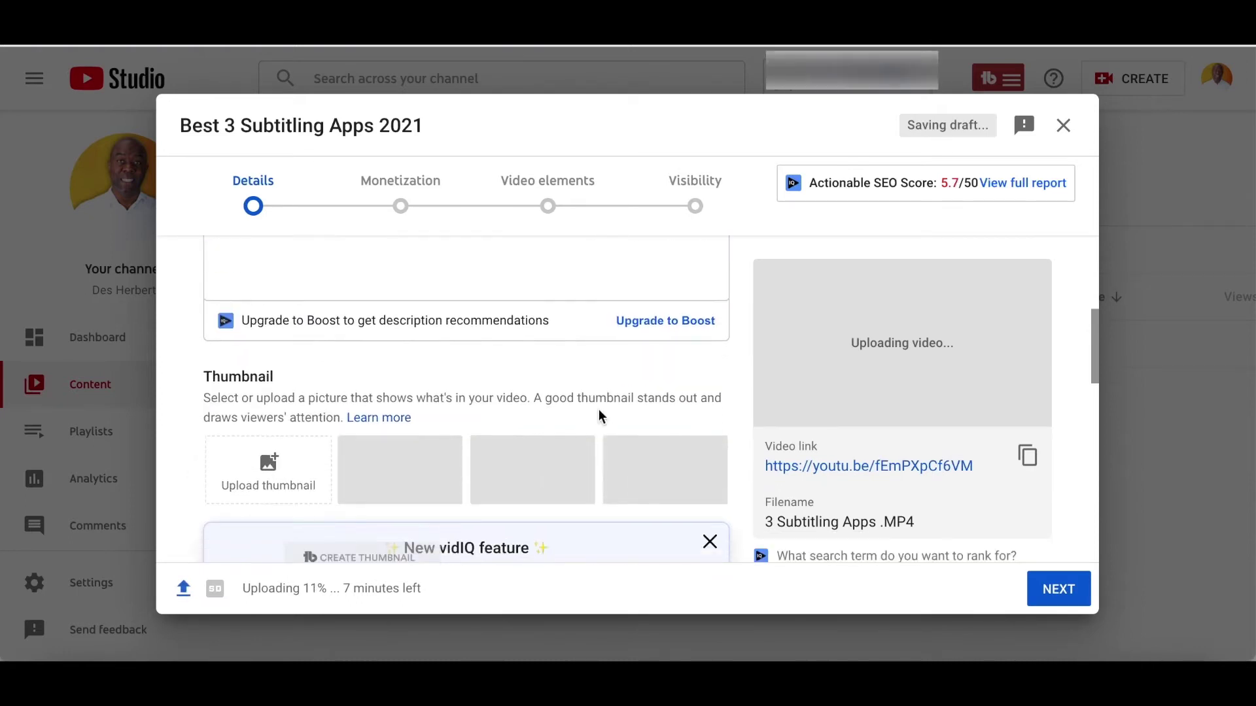
pyautogui.scroll(-1, 598, 416)
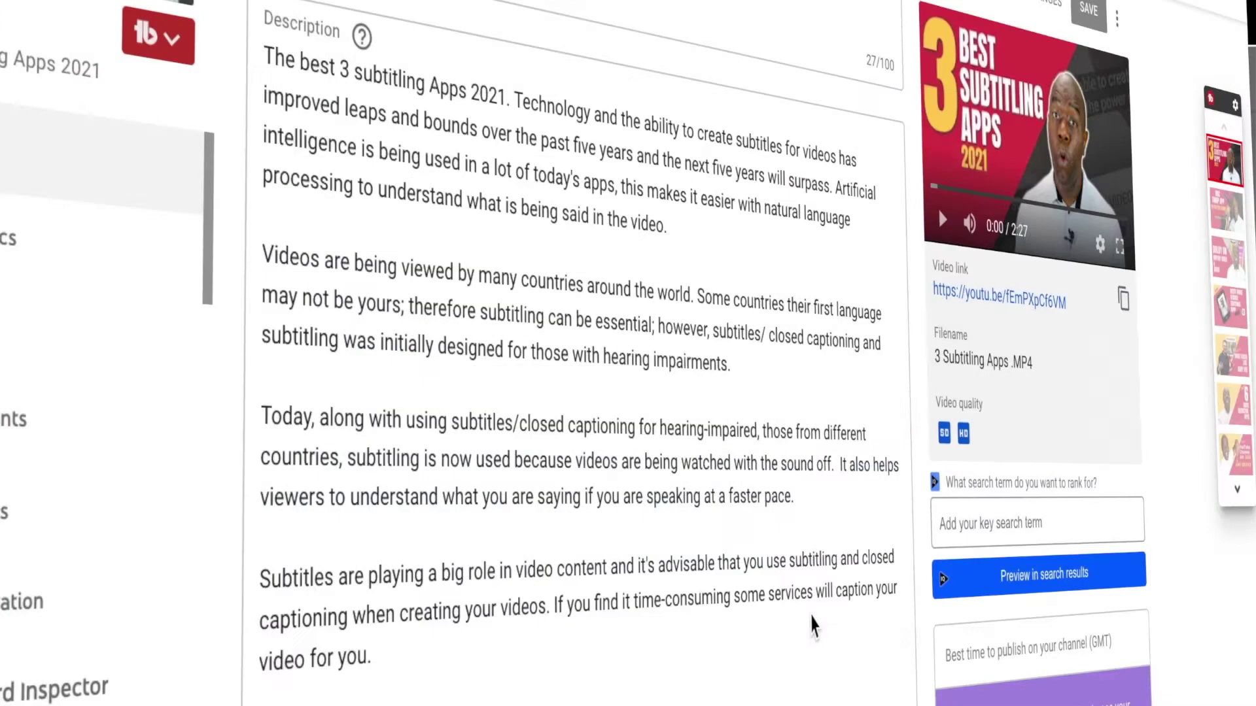
pyautogui.scroll(-2, 811, 622)
pyautogui.scroll(2, 811, 623)
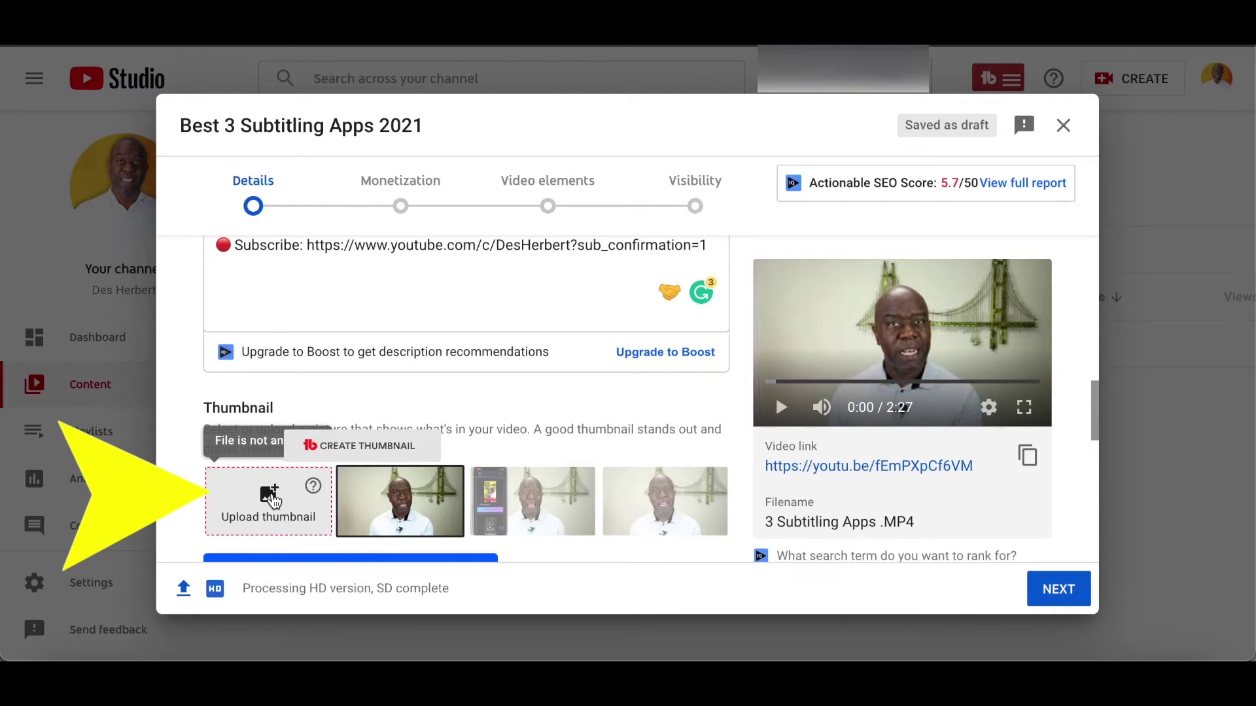
pyautogui.click(273, 499)
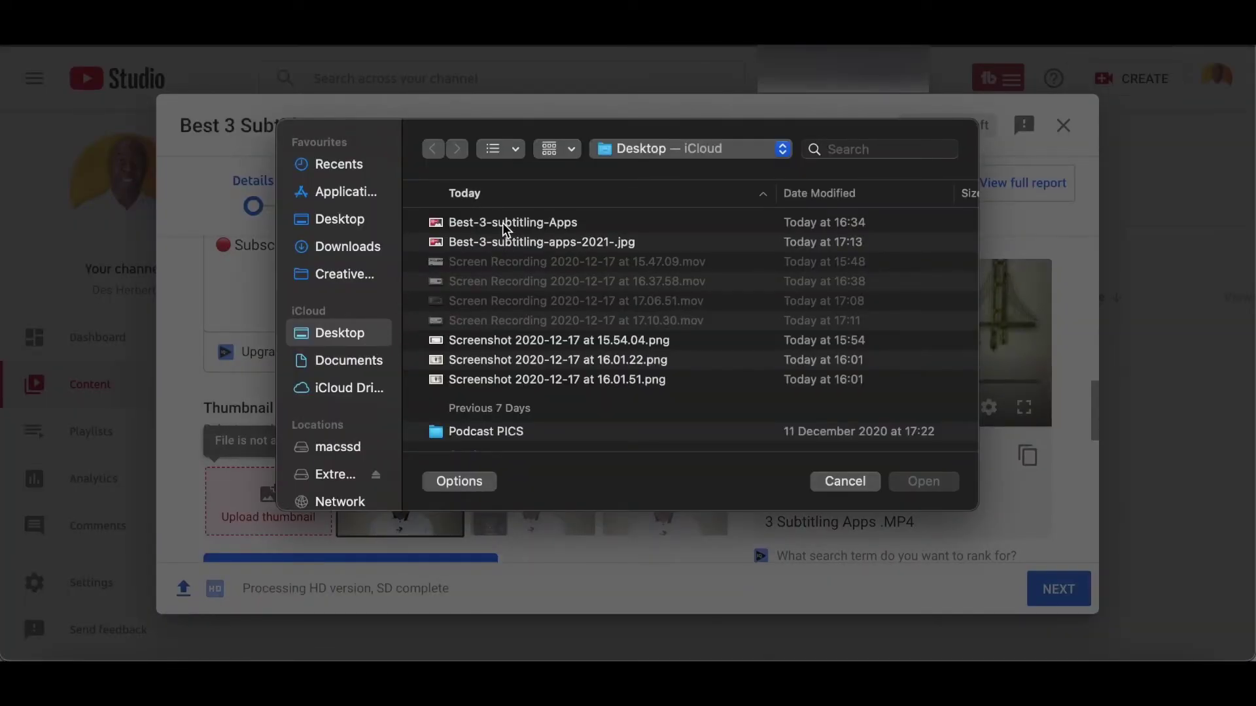
pyautogui.click(510, 254)
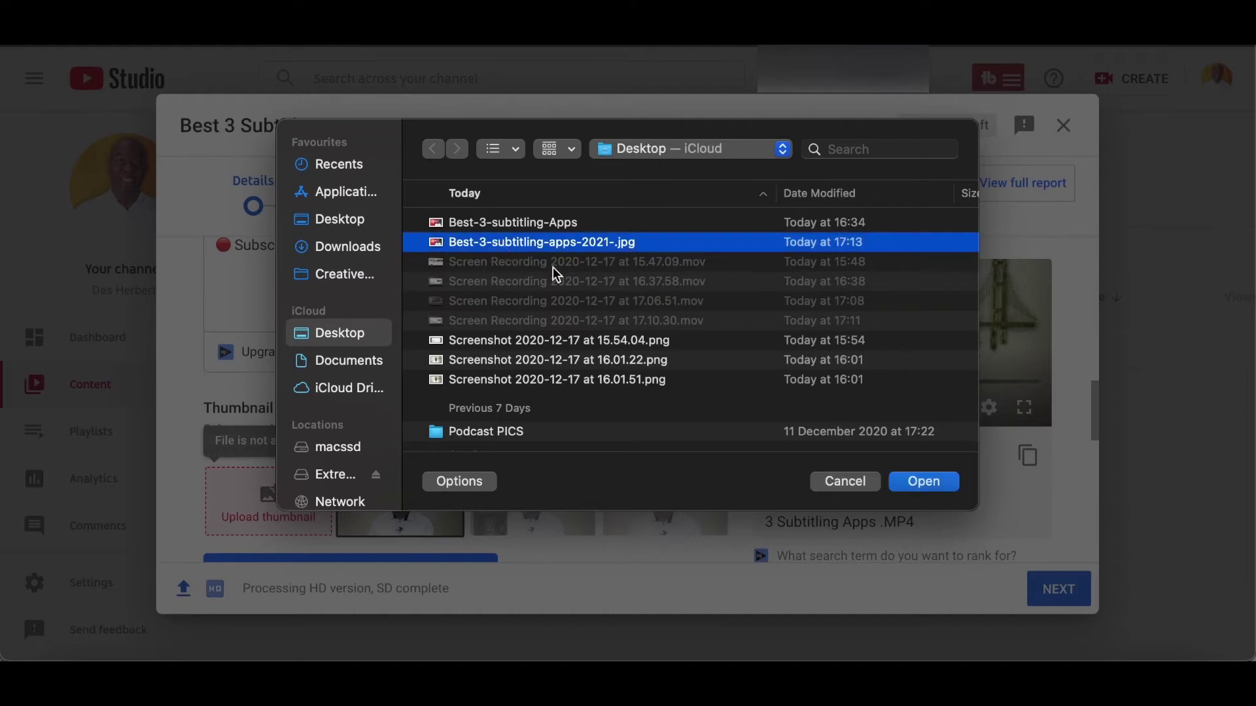
pyautogui.click(922, 483)
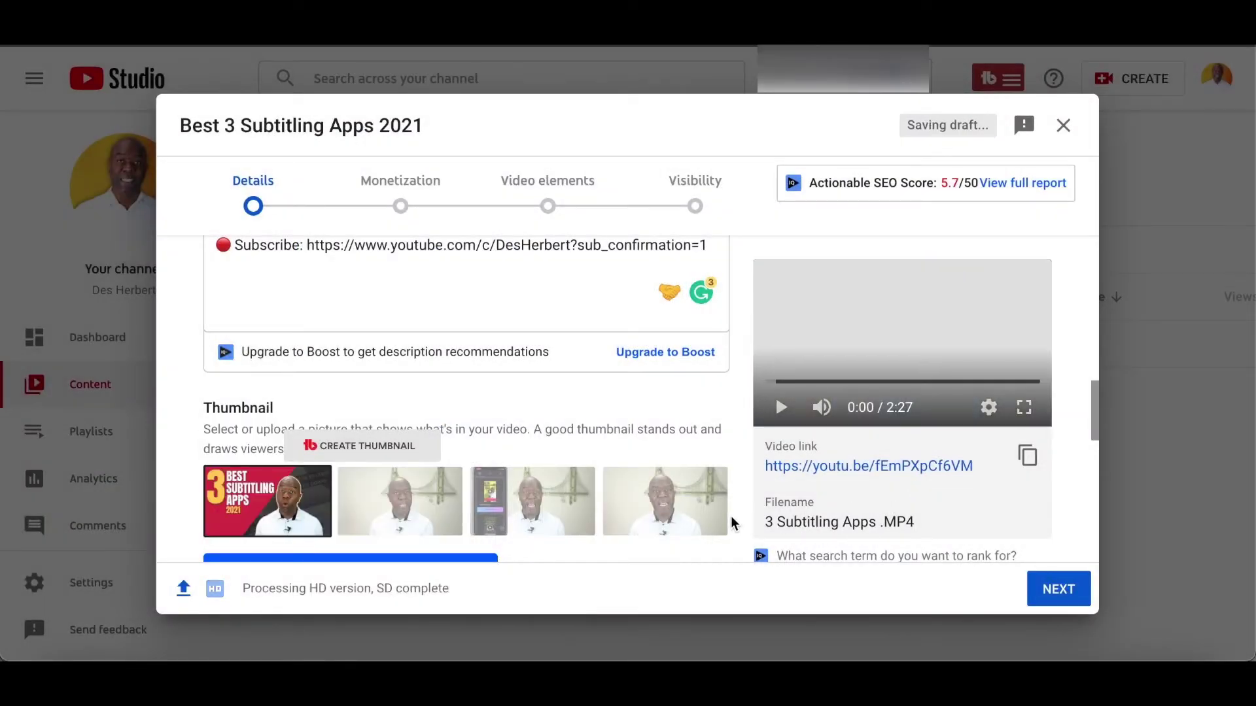
# - Add the video to the Video Editing playlist
pyautogui.scroll(-2, 635, 476)
pyautogui.scroll(-3, 634, 476)
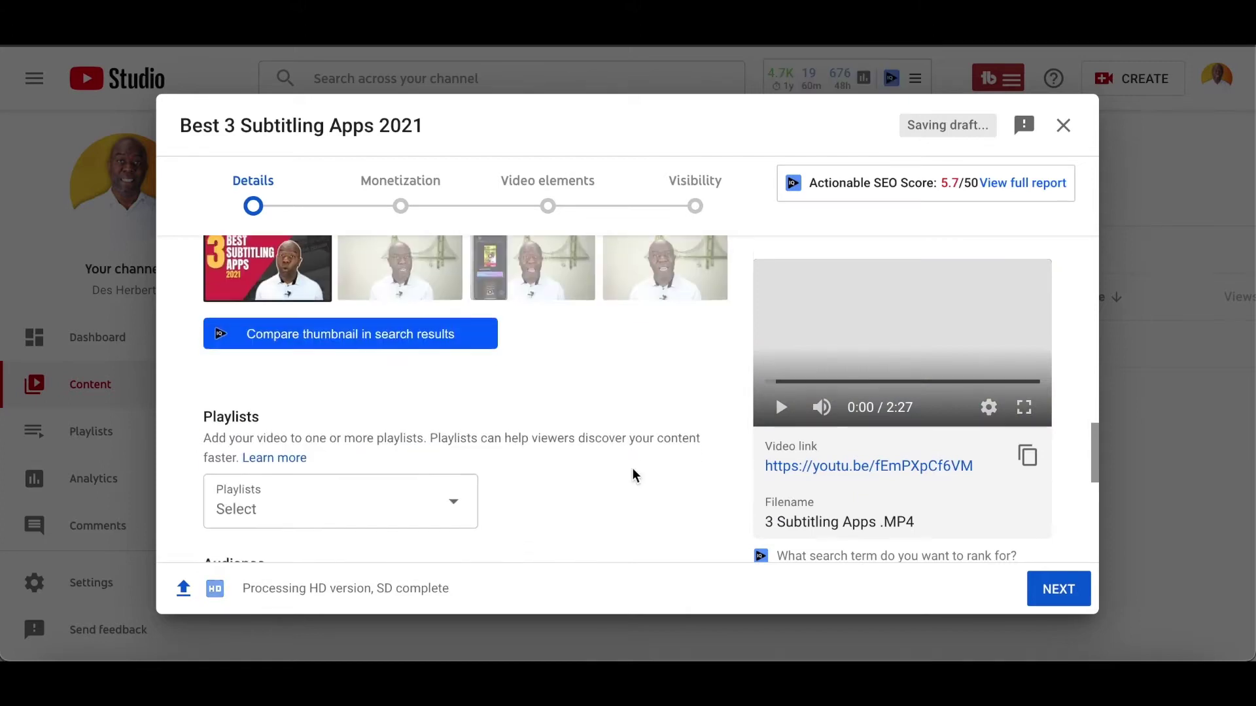
pyautogui.scroll(-1, 634, 475)
pyautogui.click(442, 354)
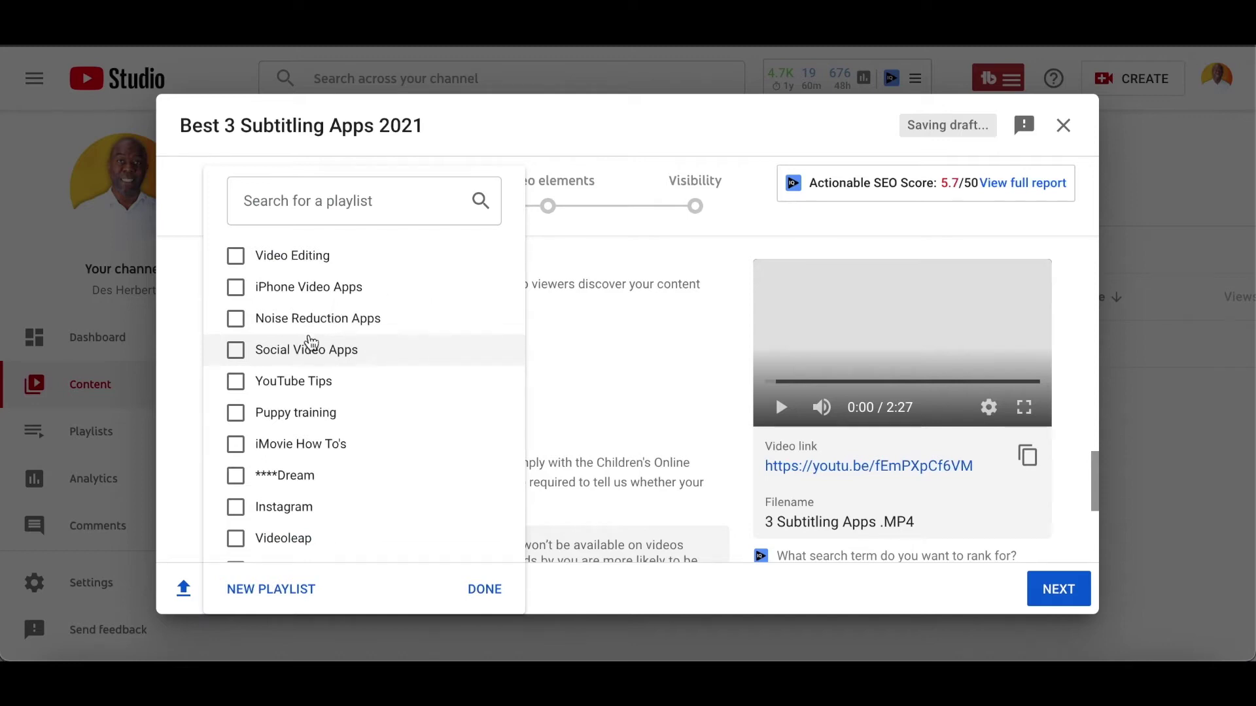
pyautogui.click(236, 255)
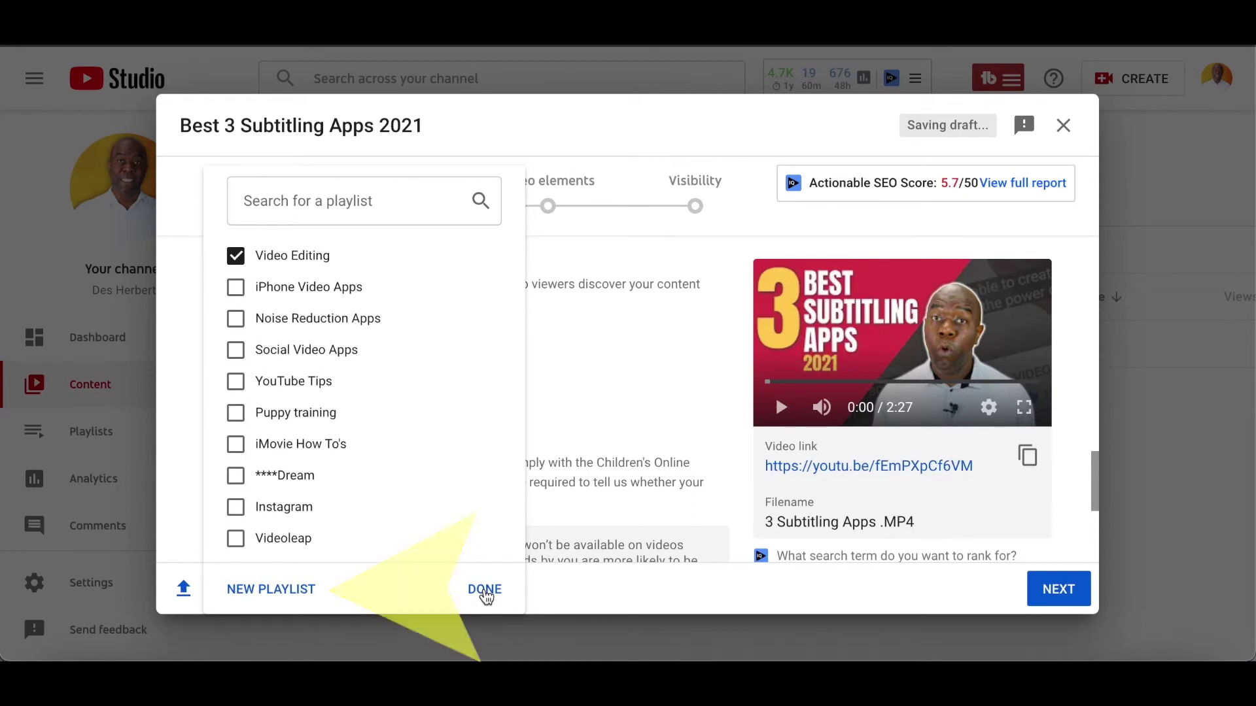
pyautogui.click(485, 590)
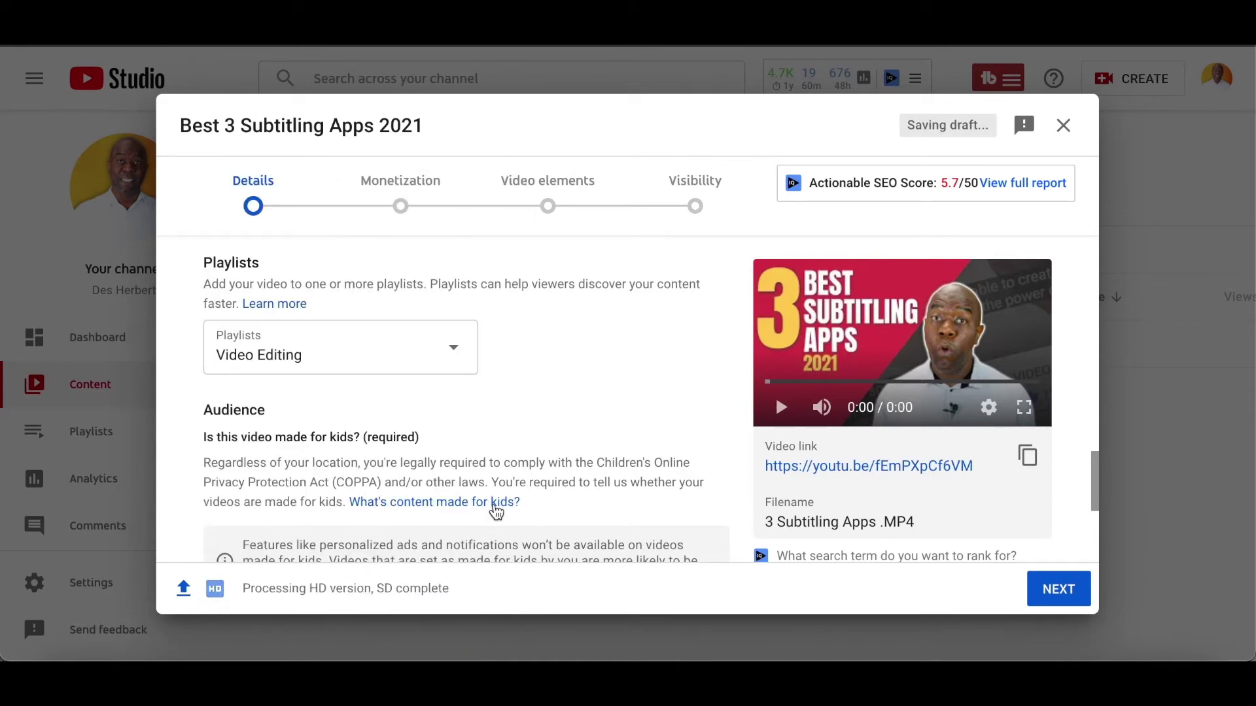
# - Set the audience to 'No, it's not made for kids'
pyautogui.scroll(-2, 471, 415)
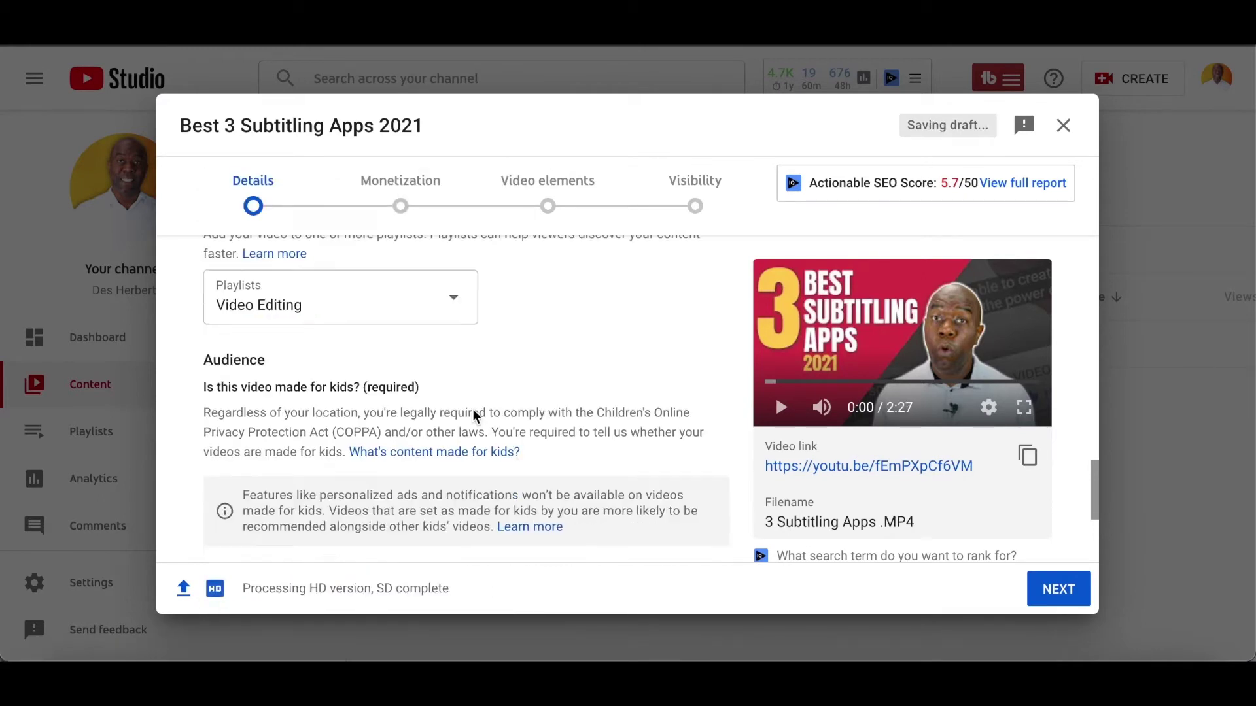
pyautogui.scroll(-2, 473, 409)
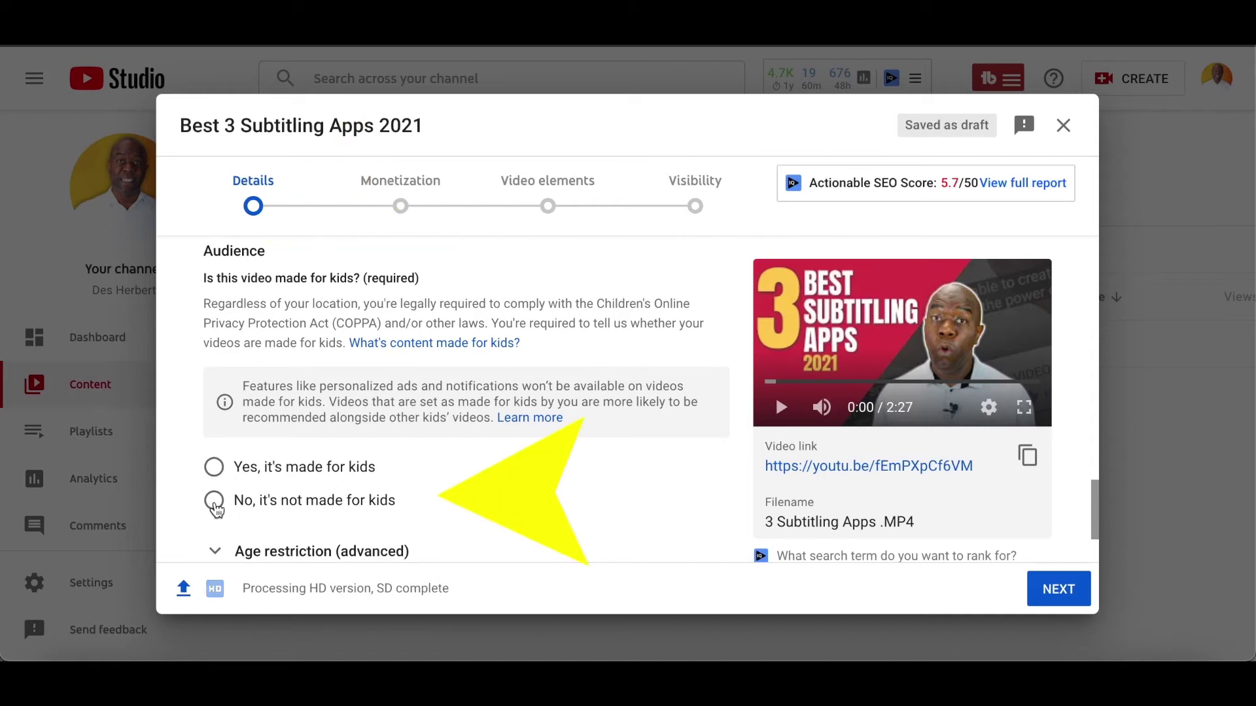
pyautogui.click(353, 509)
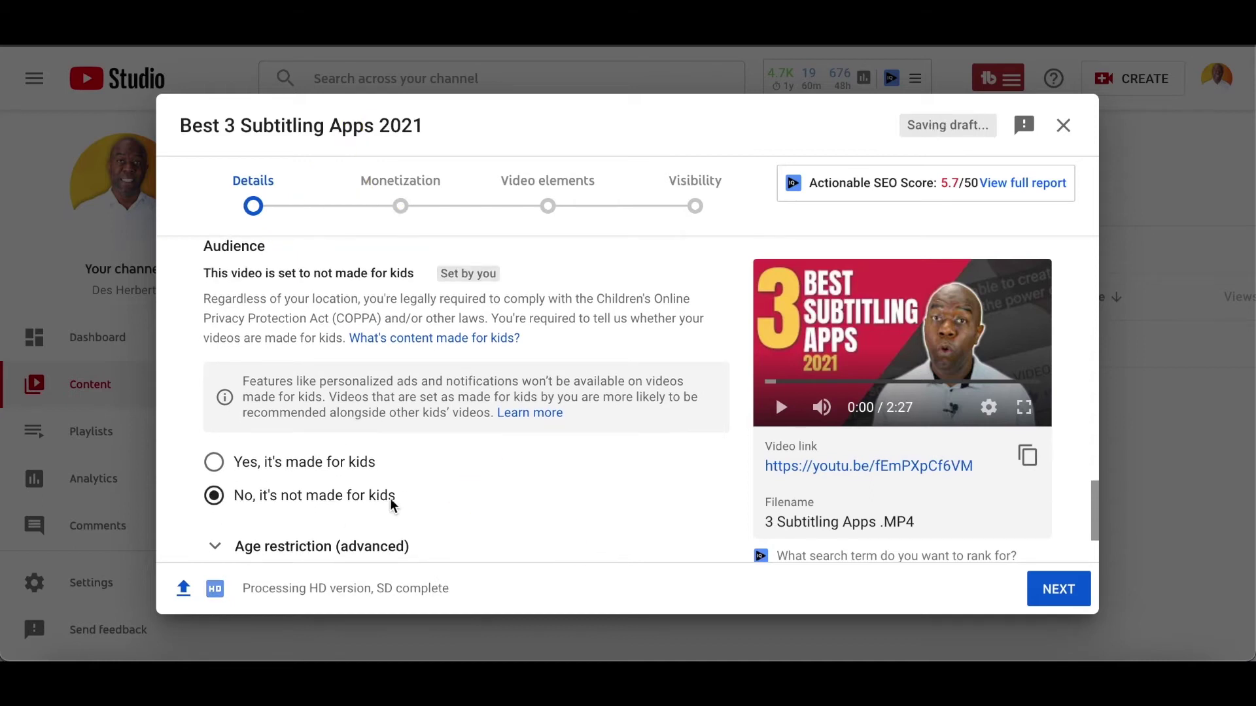
# - Expand Age restriction, keep 'No, don't restrict', and reveal extra options like Paid promotion
pyautogui.scroll(-2, 404, 501)
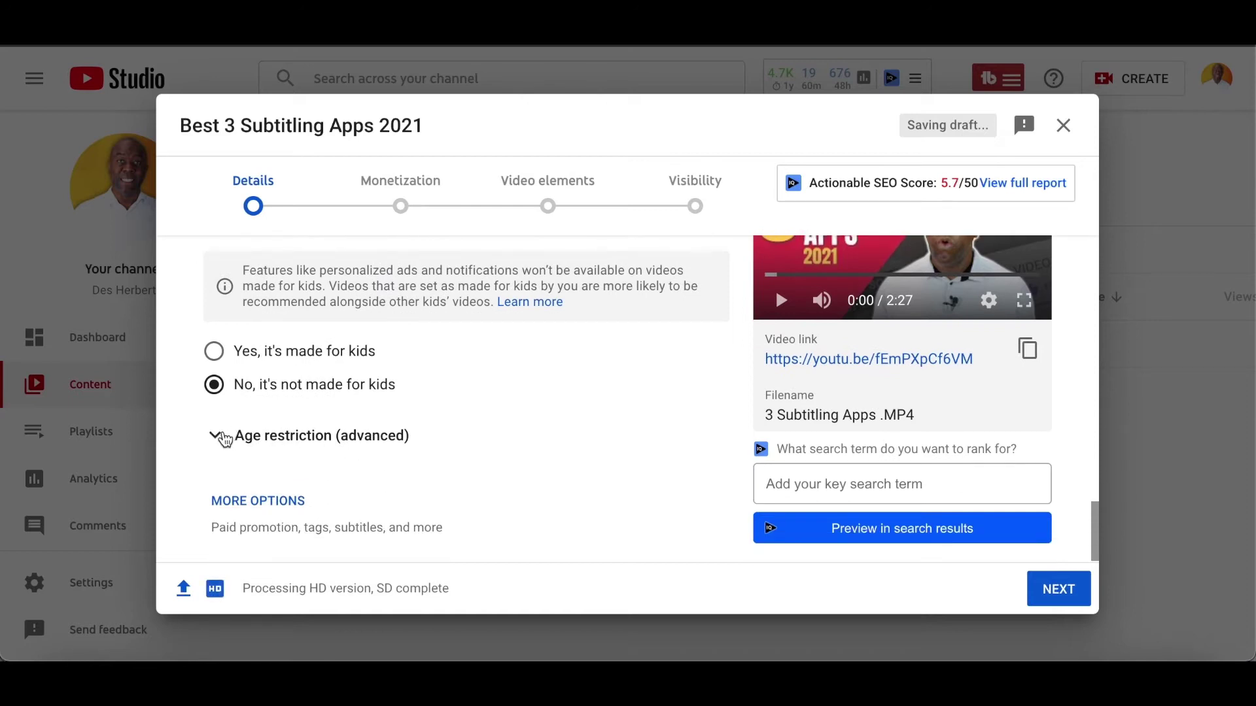
pyautogui.click(225, 438)
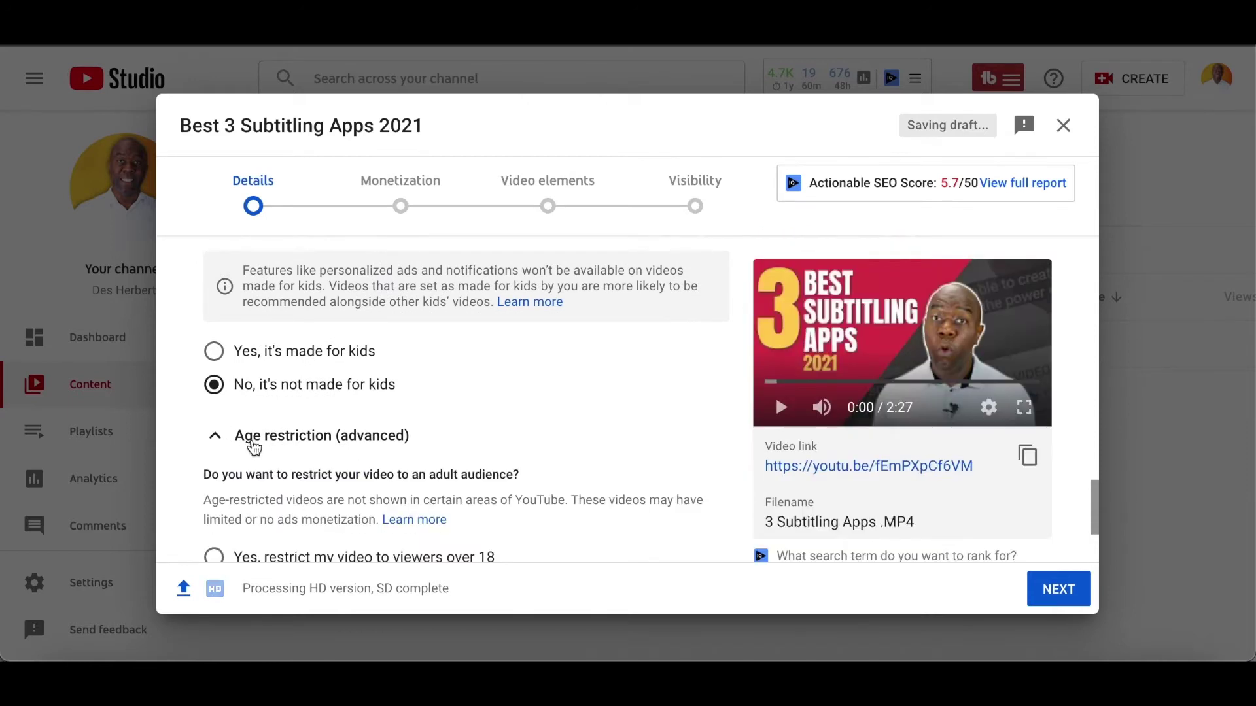
pyautogui.scroll(-3, 511, 460)
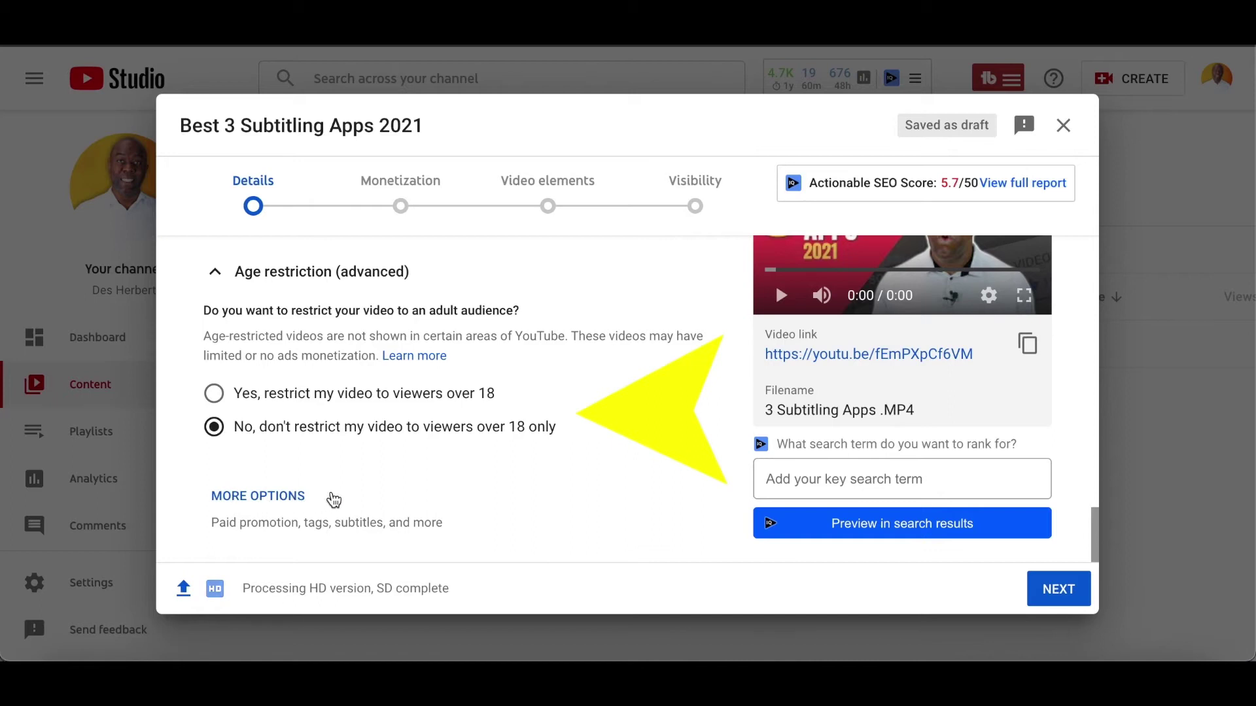
pyautogui.click(332, 499)
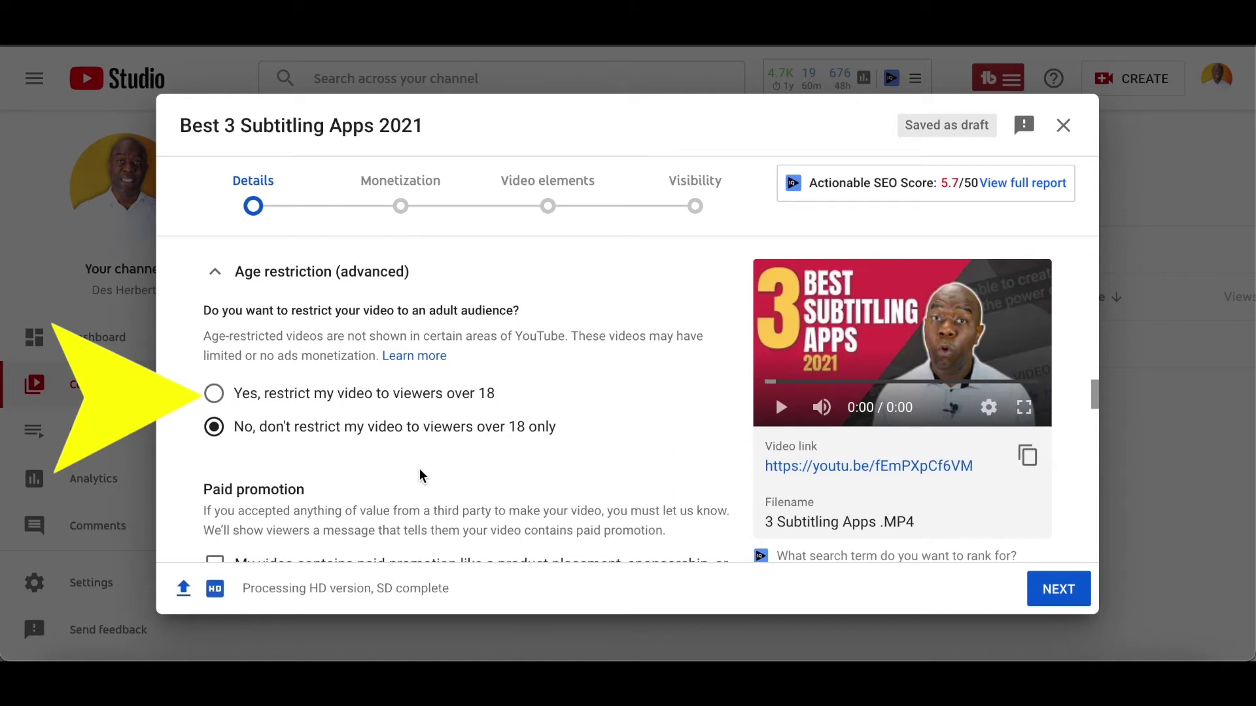
pyautogui.scroll(-3, 422, 476)
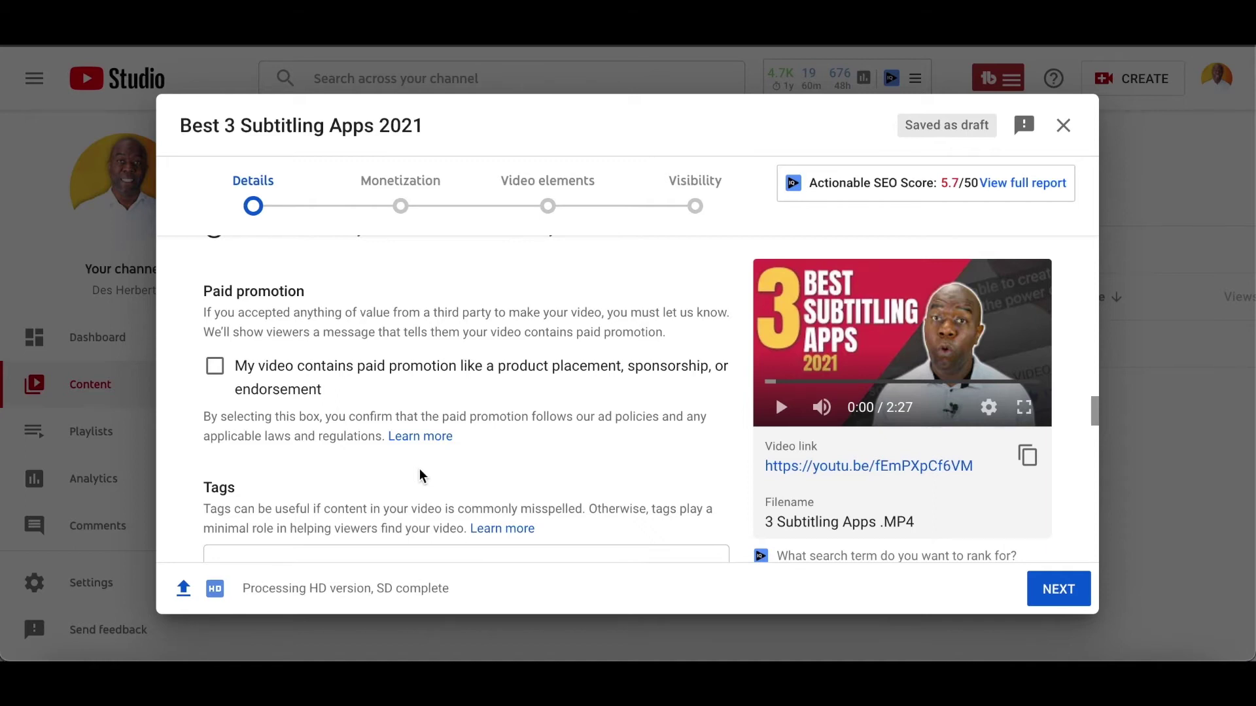
pyautogui.scroll(-3, 422, 475)
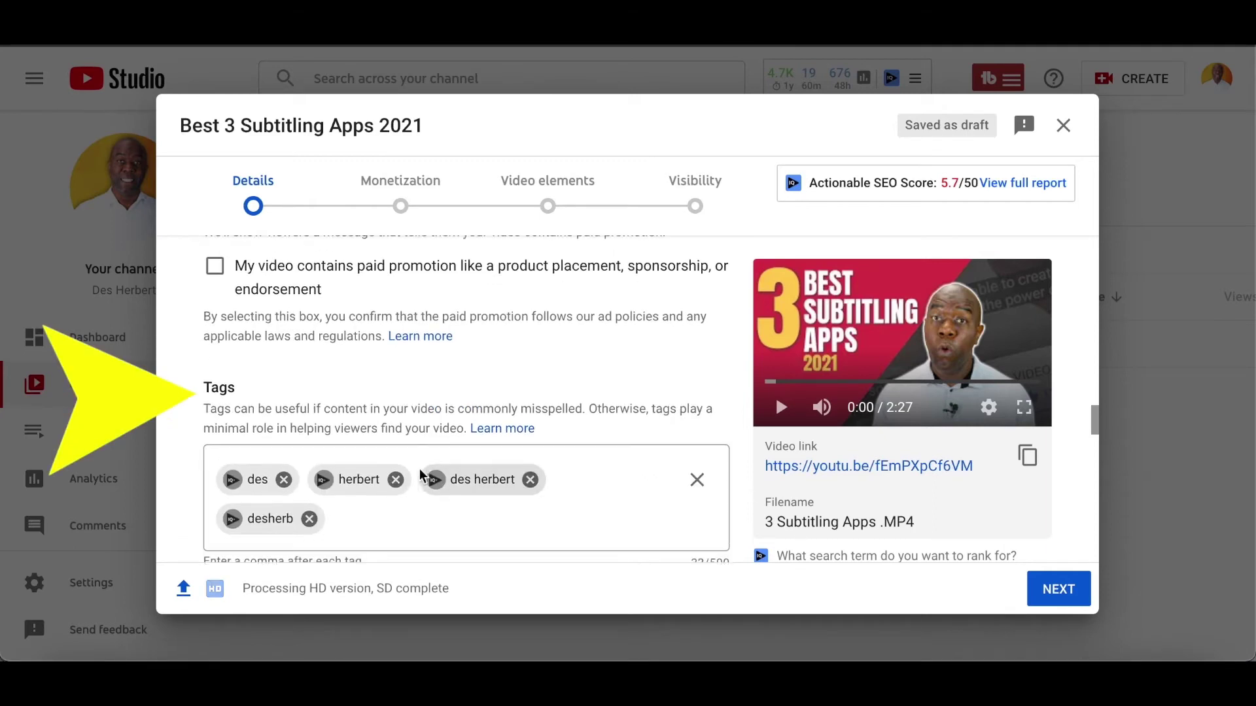
pyautogui.scroll(-1, 419, 471)
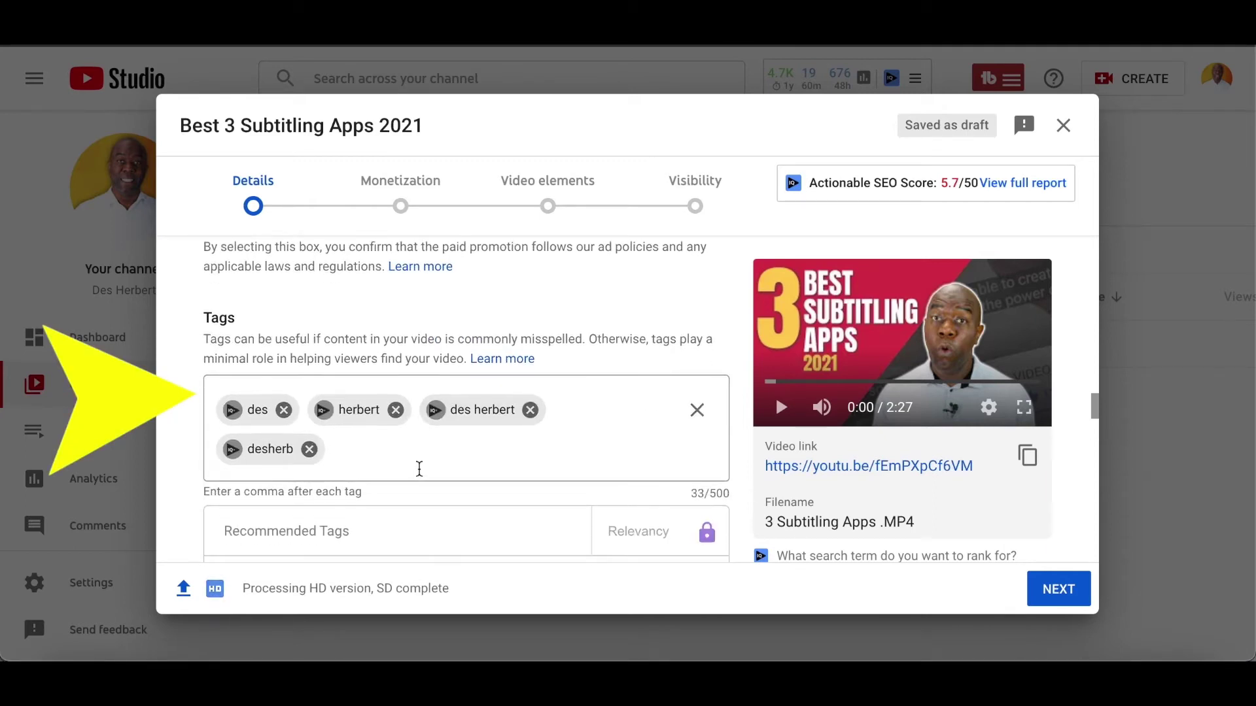
pyautogui.click(443, 468)
pyautogui.write('veed.i')
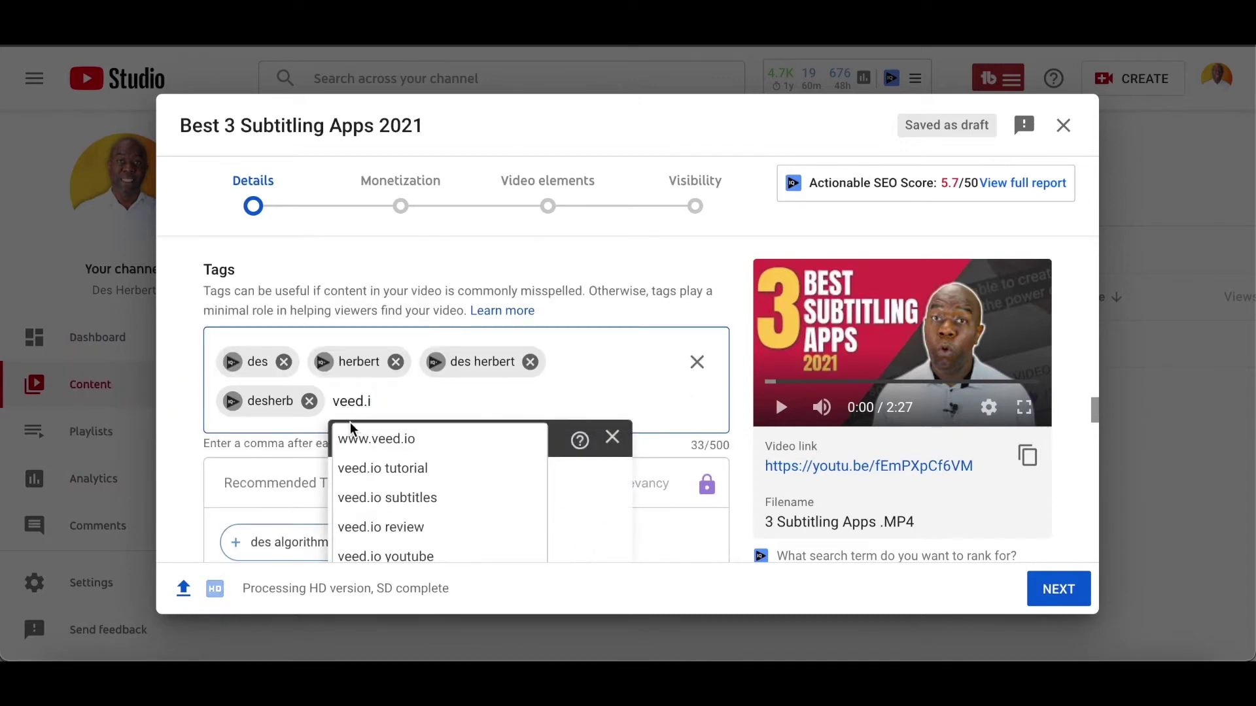
pyautogui.click(353, 433)
pyautogui.click(357, 468)
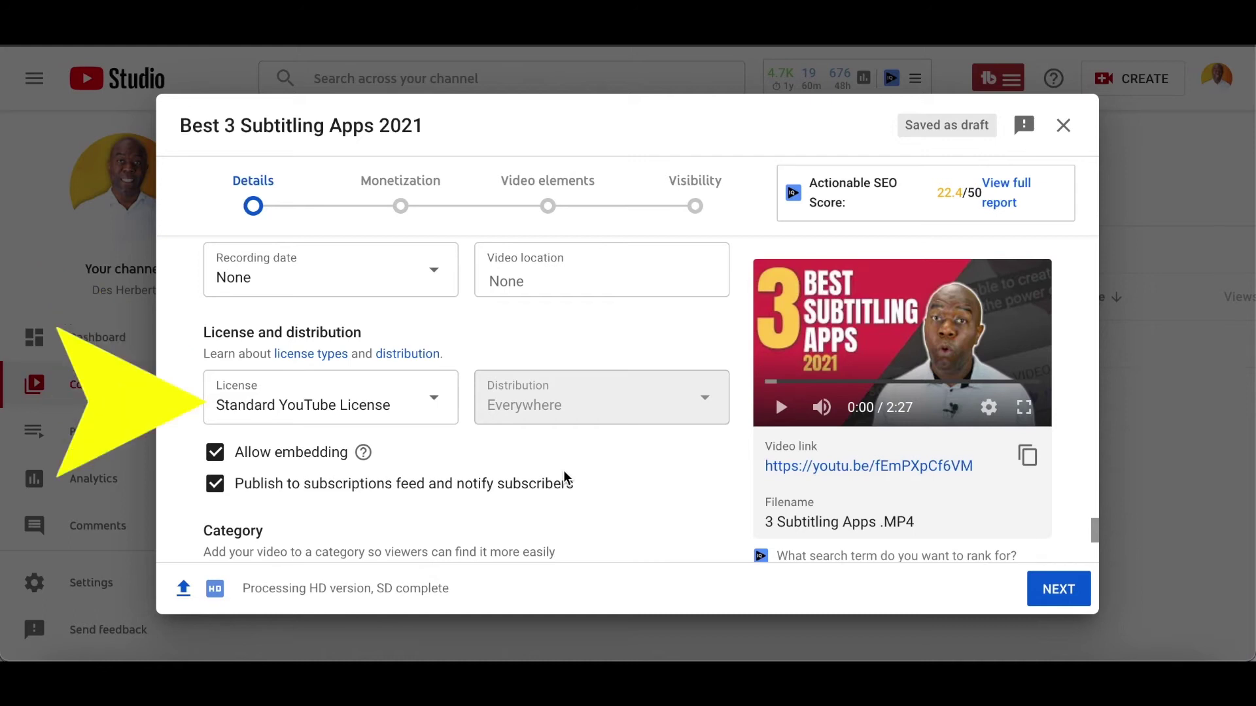
pyautogui.click(434, 402)
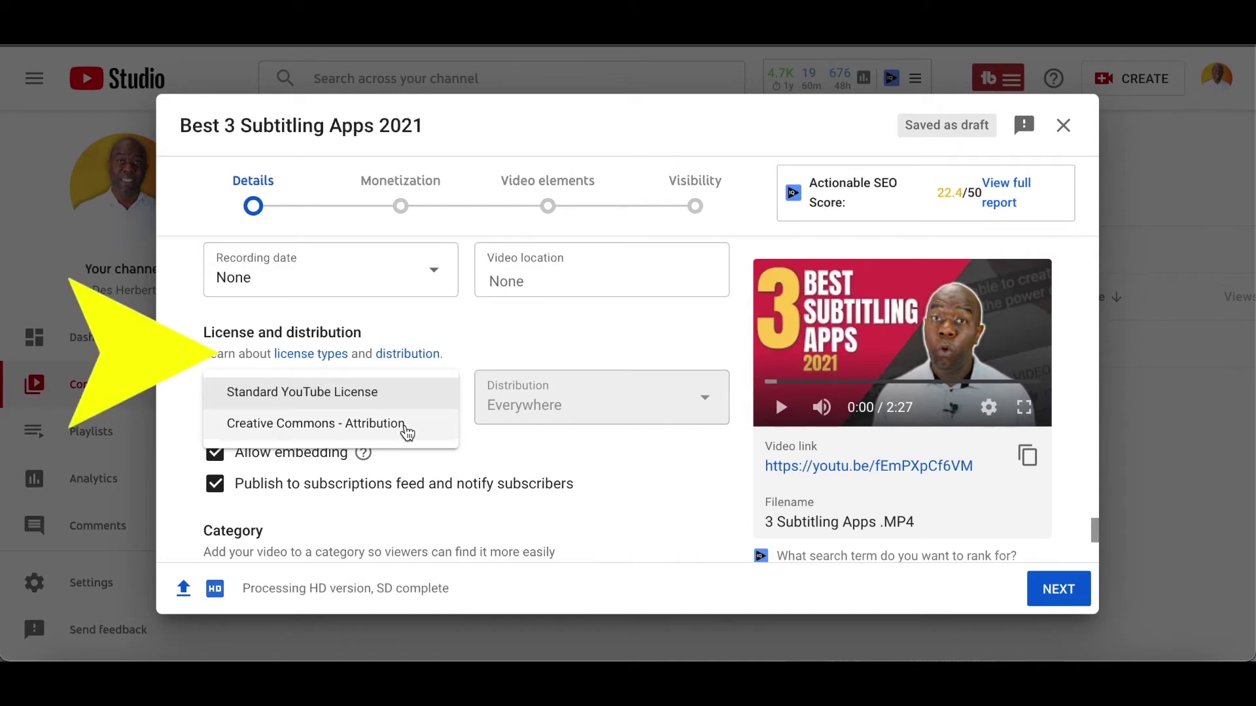
pyautogui.click(566, 478)
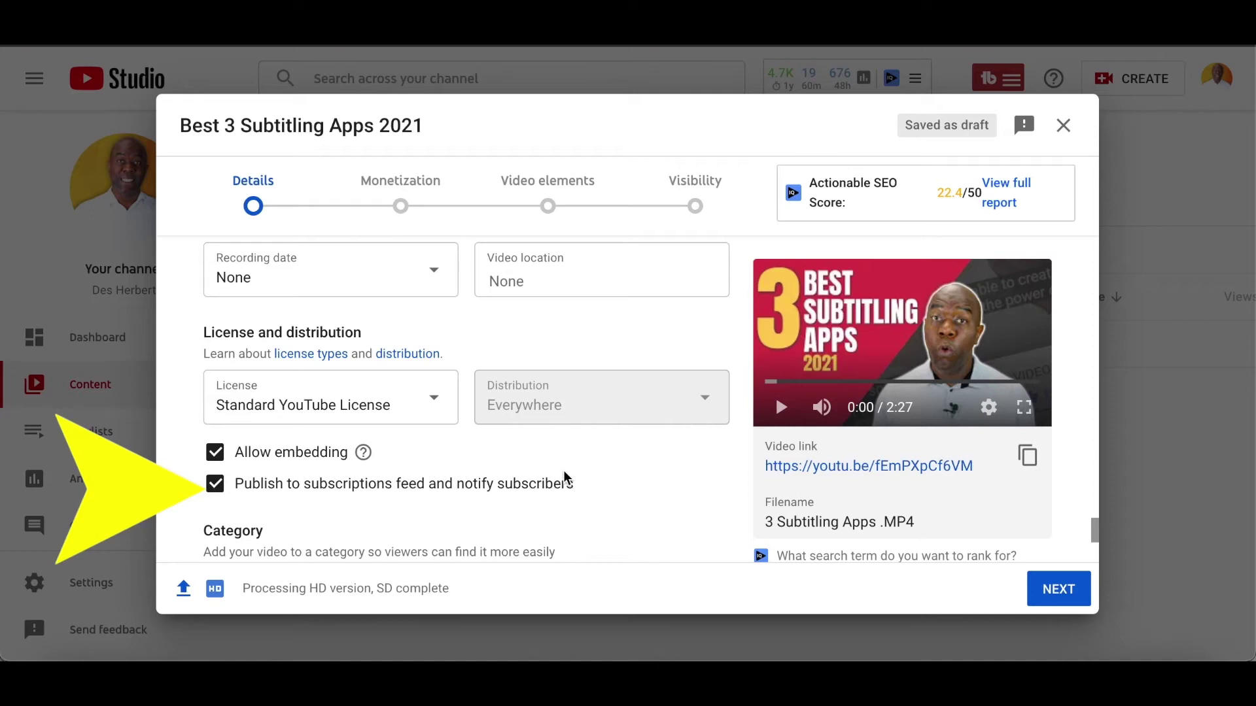
# - Set comment visibility to 'Hold potentially inappropriate comments for review'
pyautogui.scroll(-4, 497, 478)
pyautogui.click(433, 477)
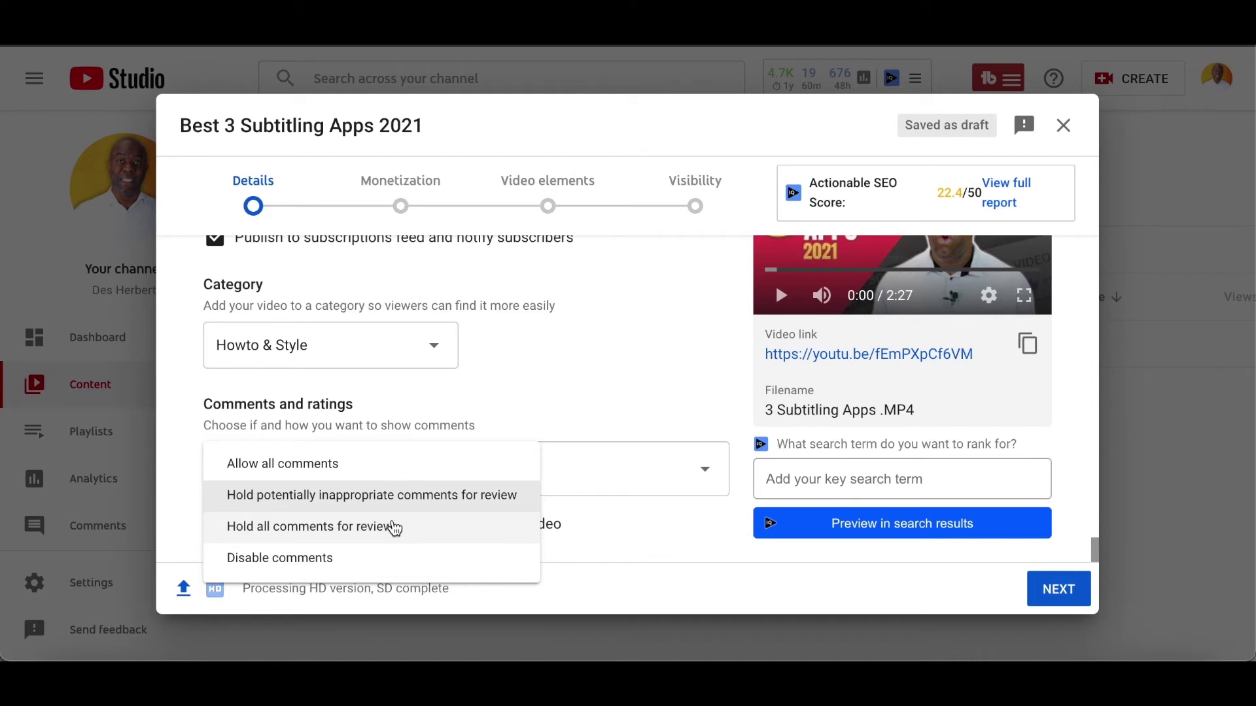
pyautogui.click(401, 209)
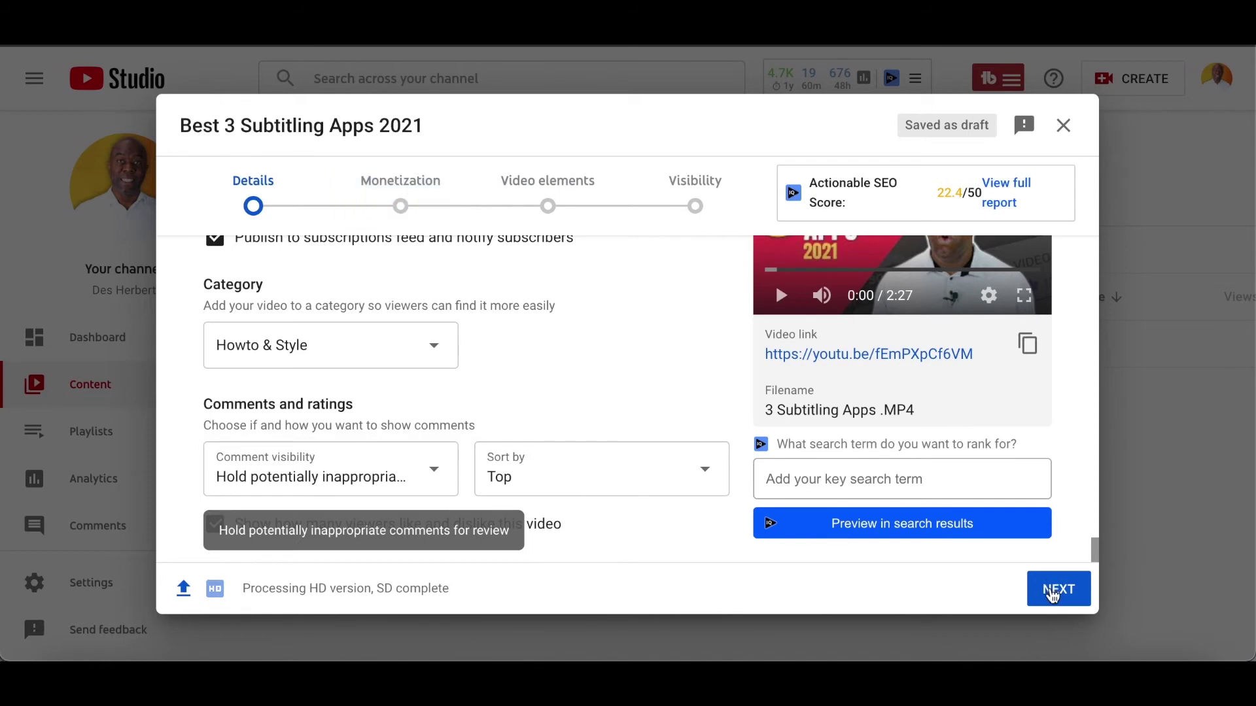
# - In the Monetization step, switch monetization On
pyautogui.click(1052, 595)
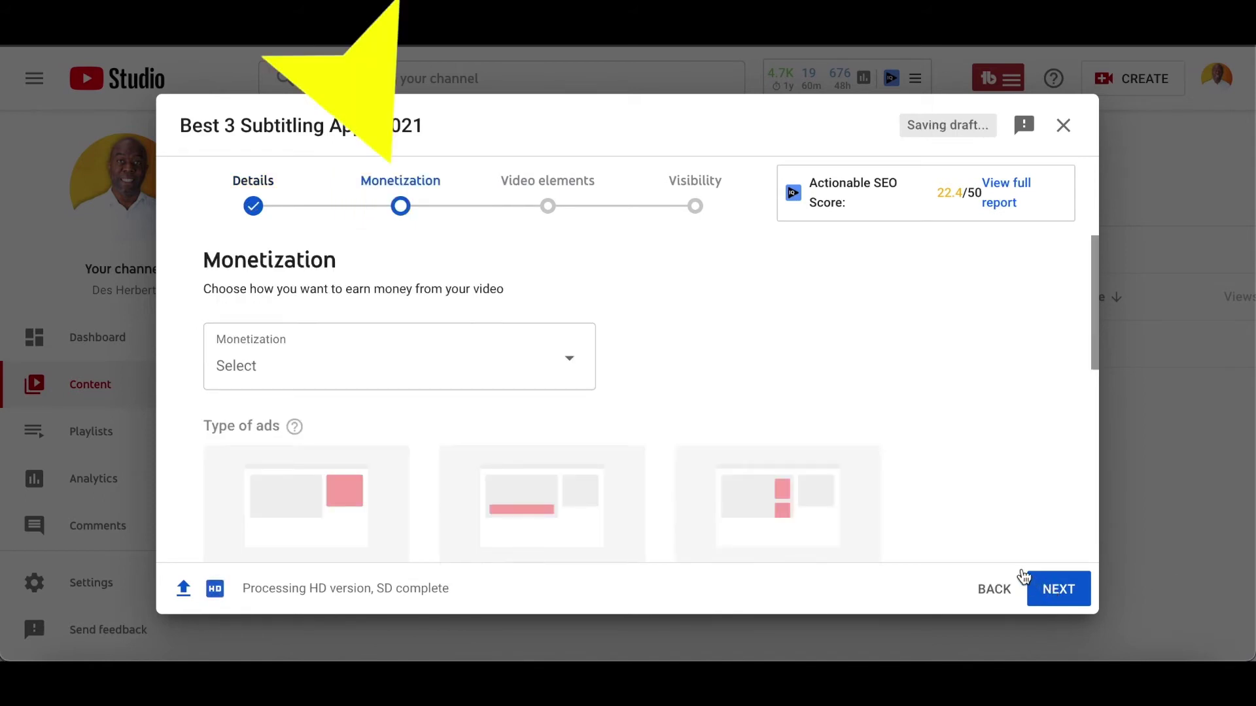
pyautogui.scroll(-3, 822, 454)
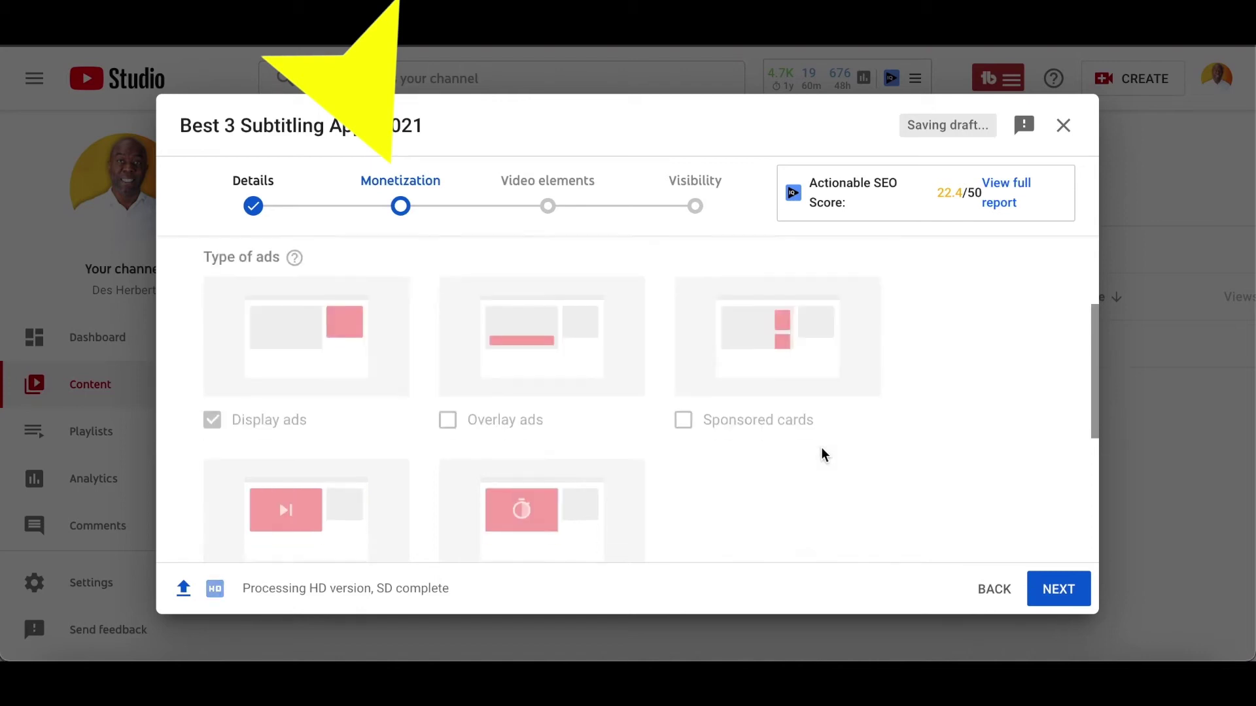
pyautogui.scroll(1, 821, 457)
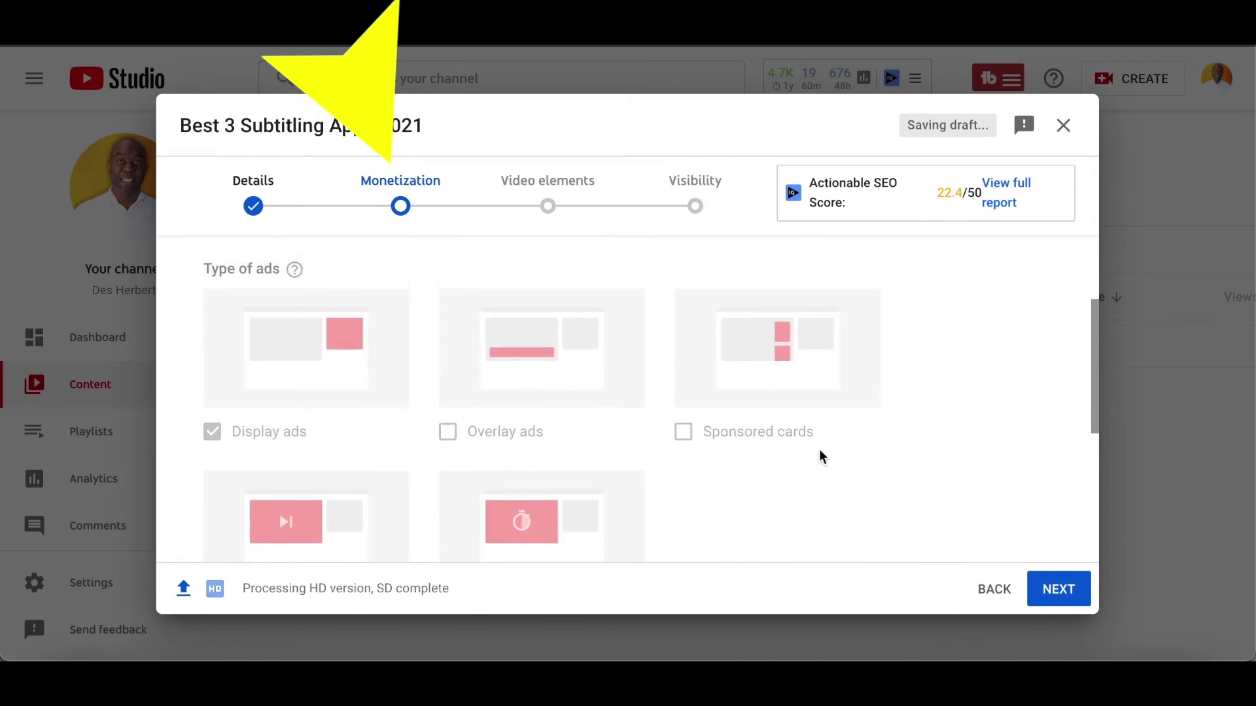
pyautogui.scroll(-2, 821, 456)
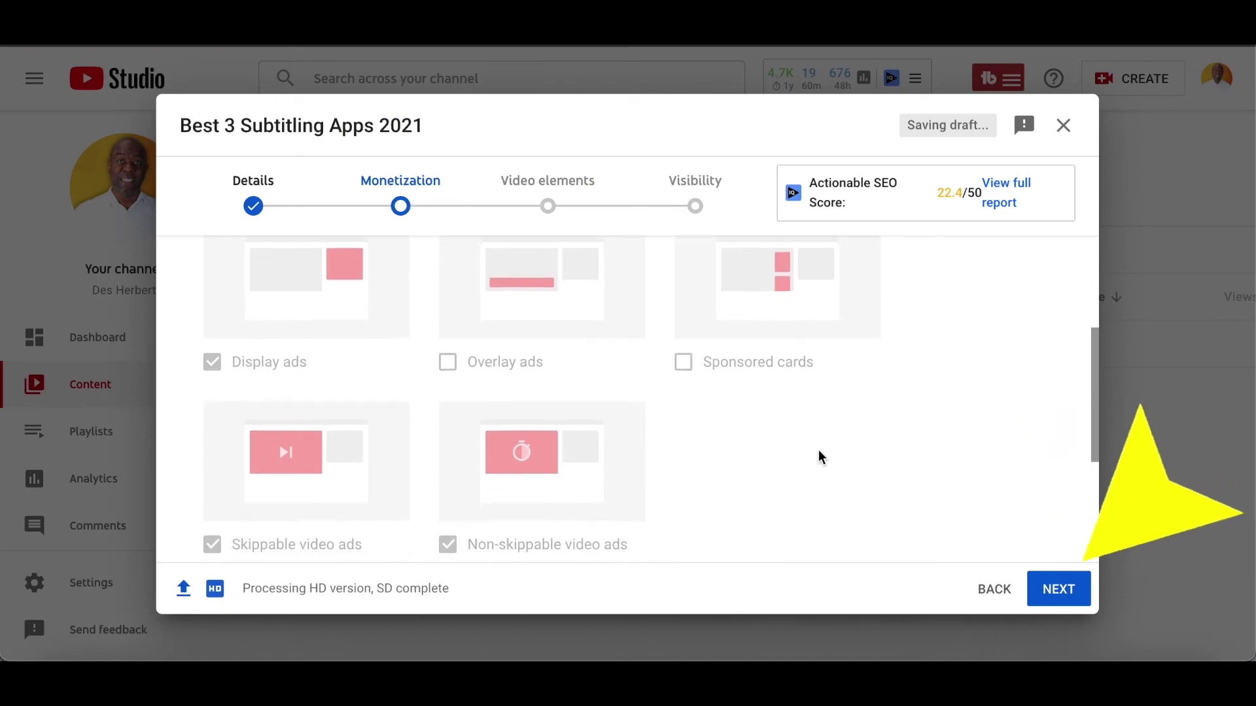
pyautogui.scroll(4, 818, 449)
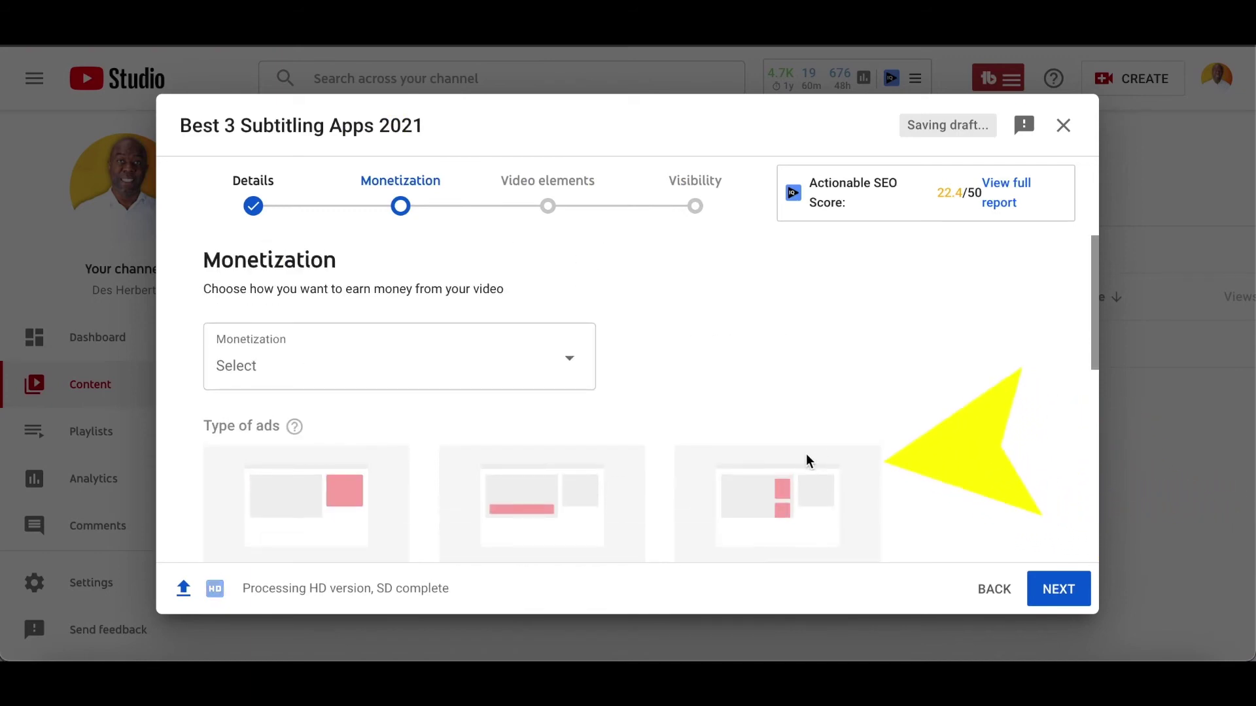
pyautogui.click(573, 364)
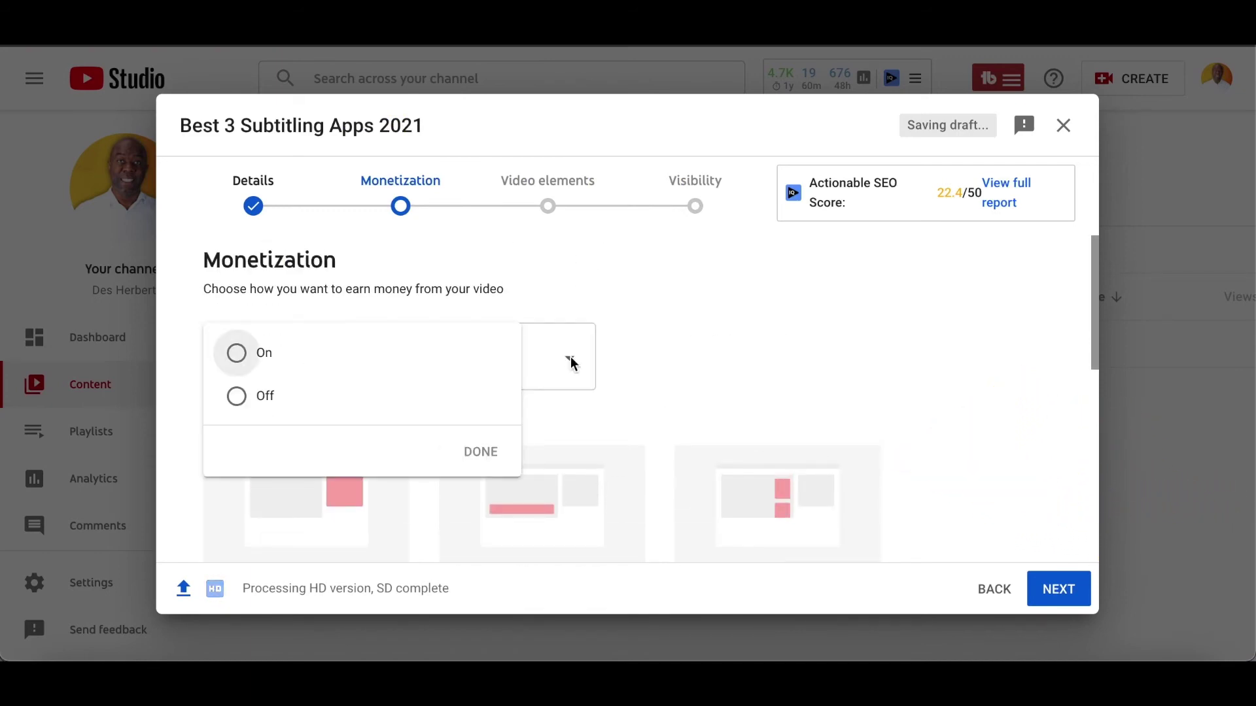
pyautogui.click(238, 355)
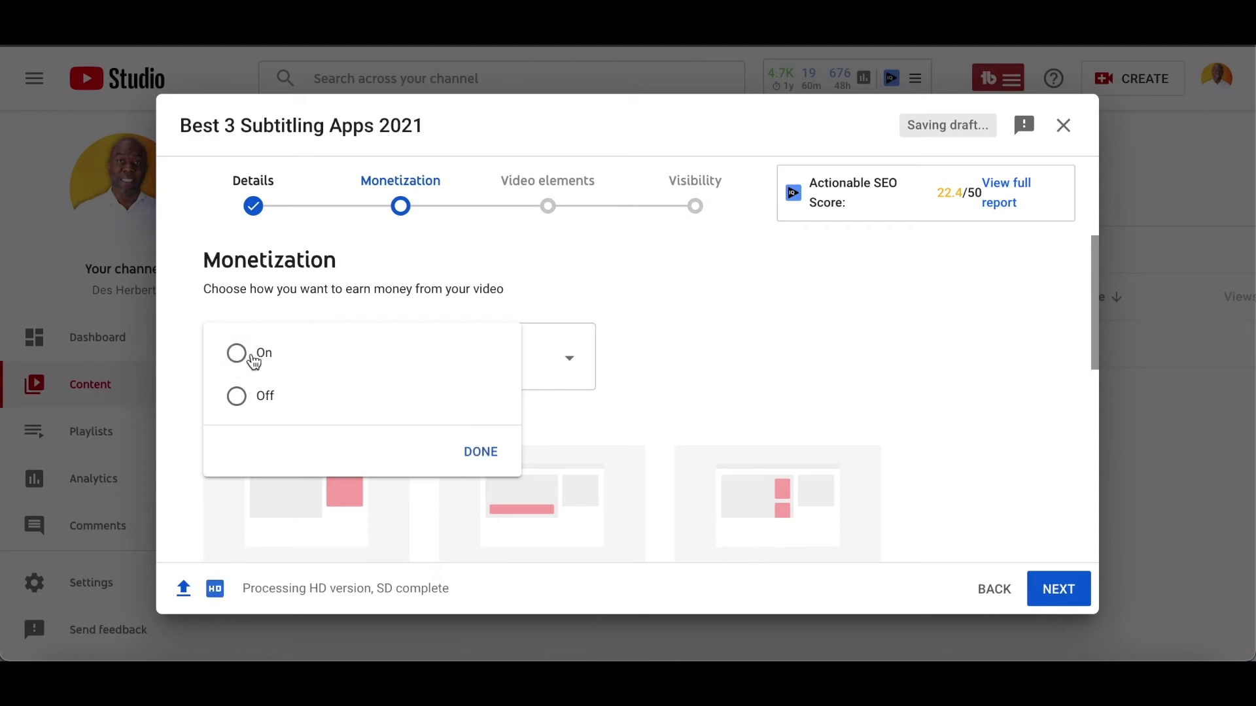
pyautogui.click(479, 454)
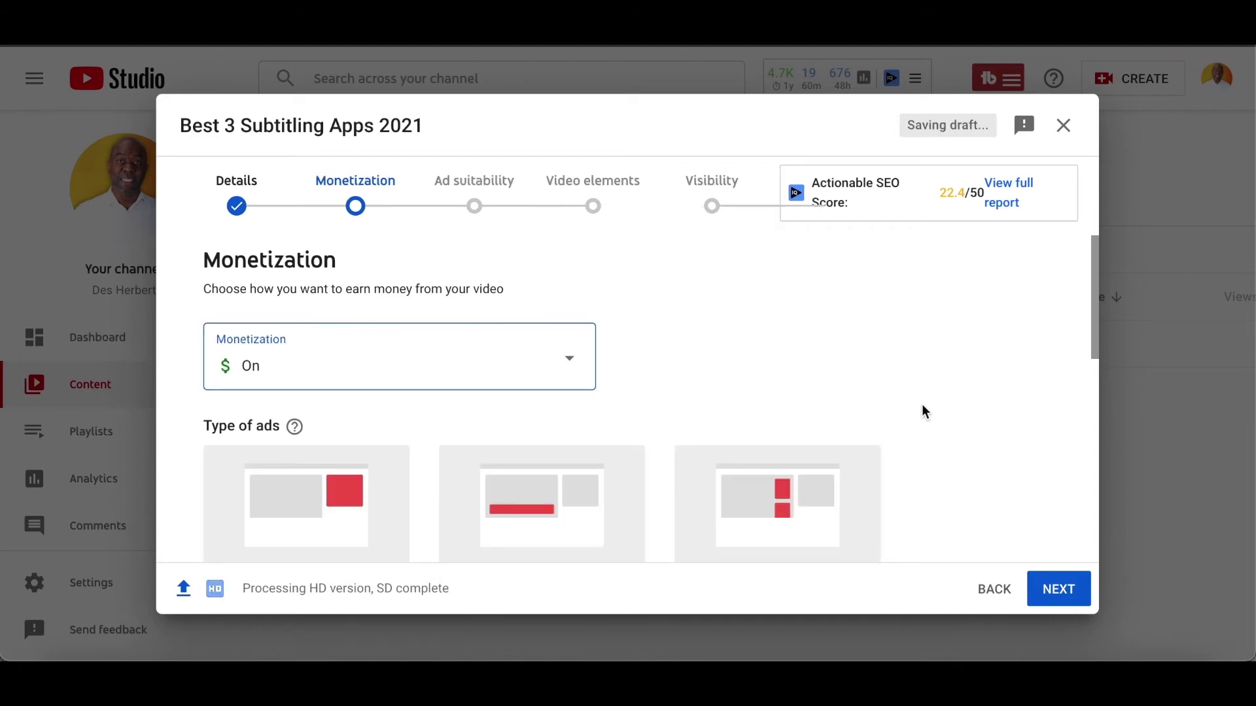
# - Enable overlay ads, review the ad placements, and continue to Ad suitability
pyautogui.scroll(-2, 915, 414)
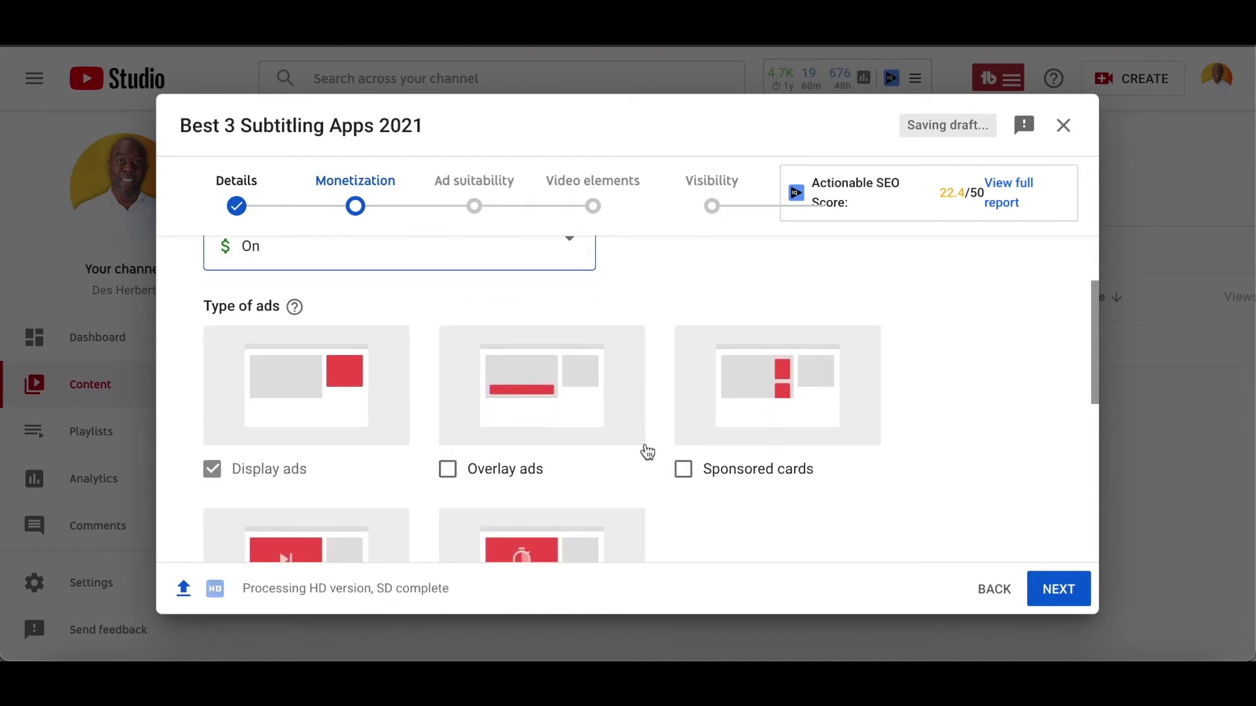
pyautogui.click(712, 472)
pyautogui.scroll(-3, 876, 467)
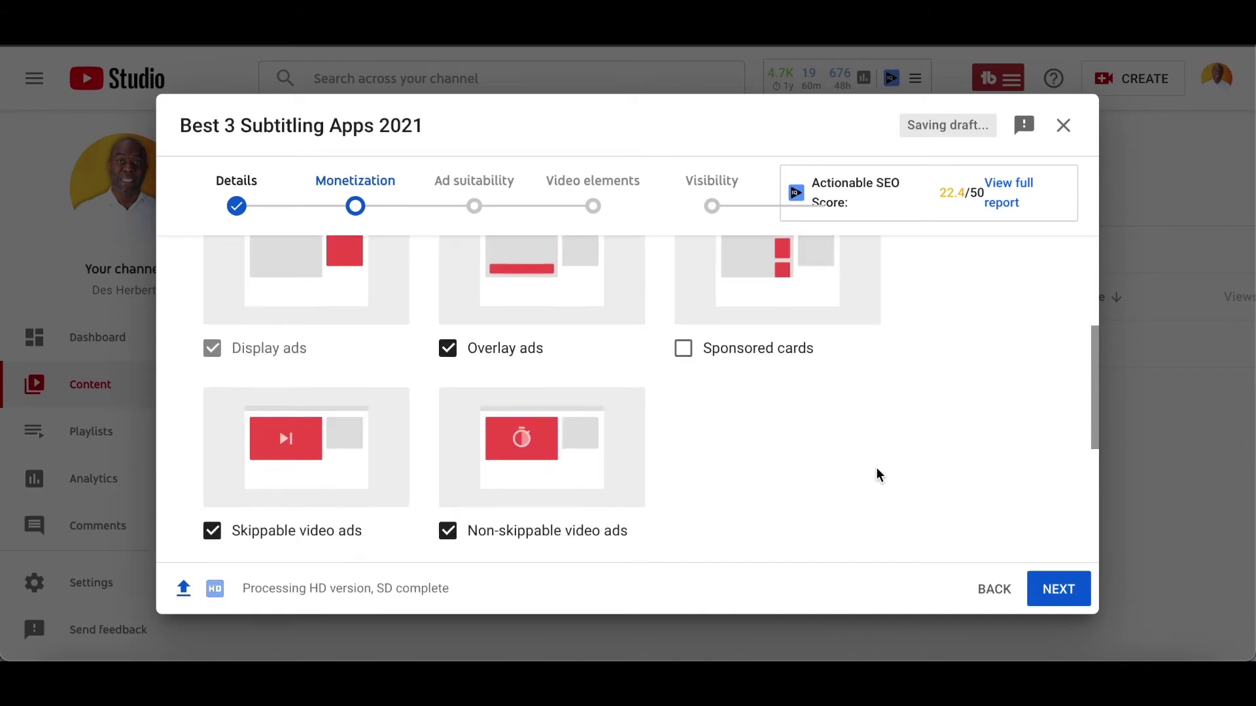
pyautogui.scroll(2, 875, 469)
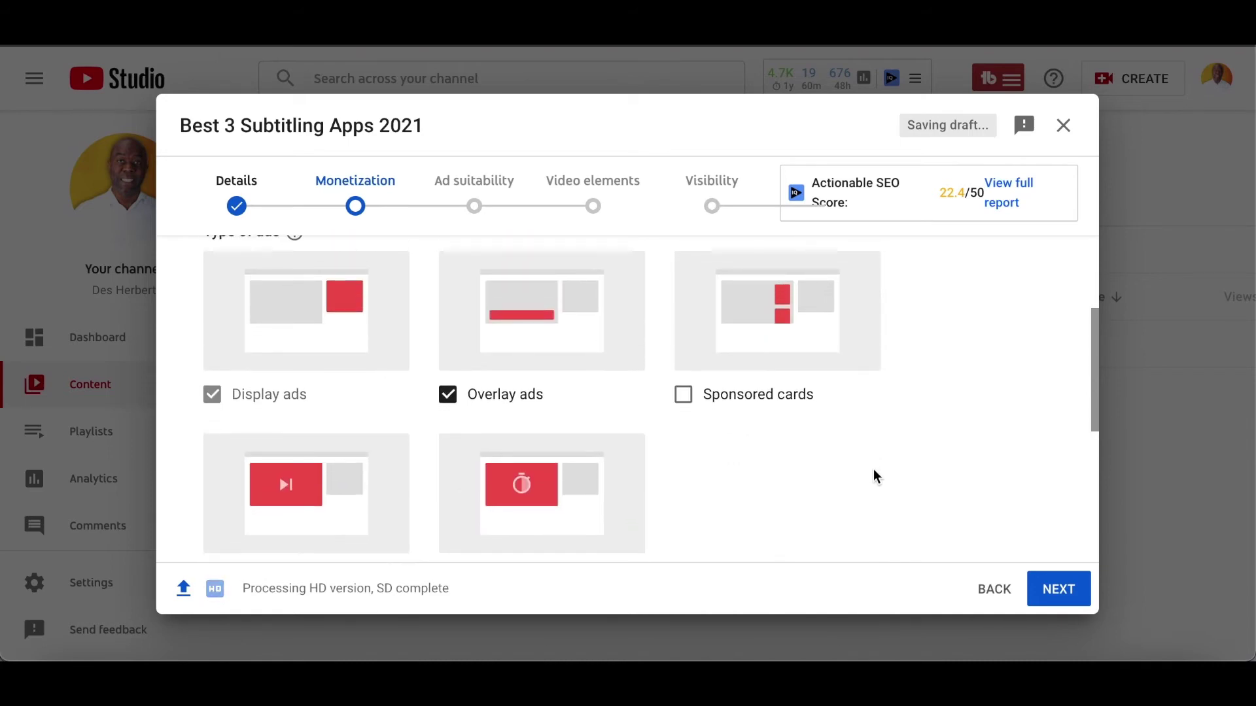
pyautogui.scroll(2, 873, 475)
pyautogui.scroll(-1, 873, 469)
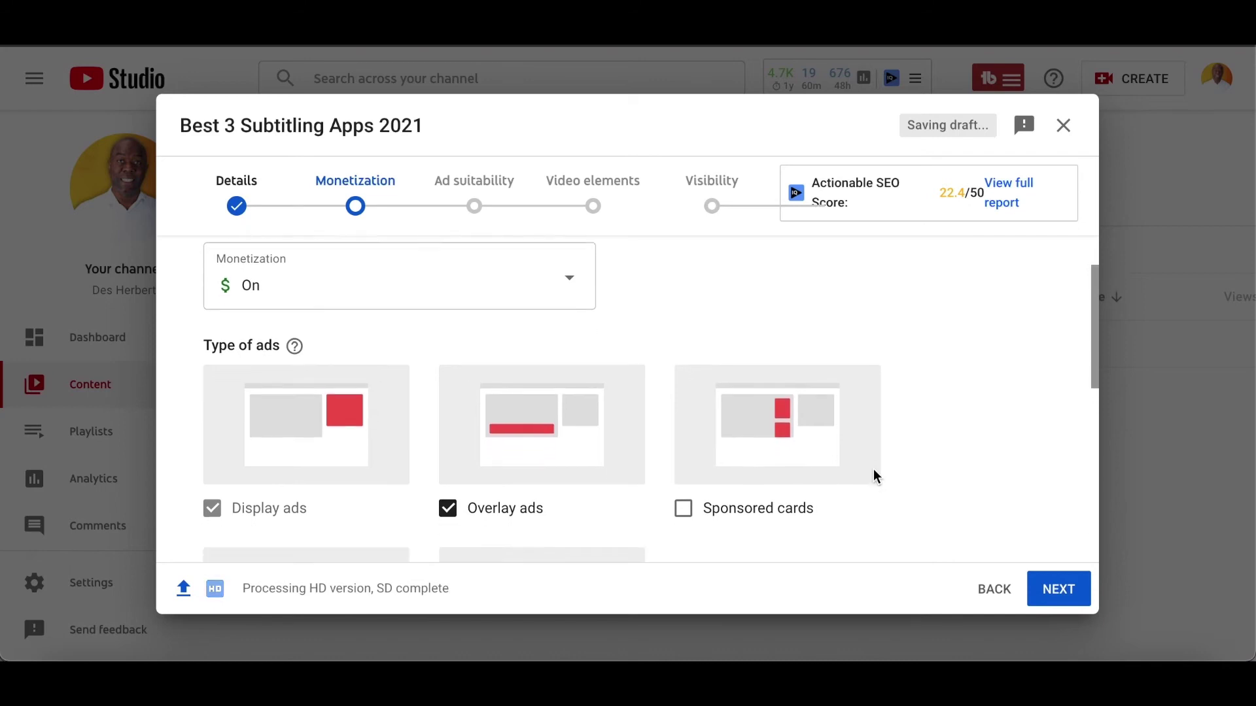
pyautogui.scroll(1, 873, 469)
pyautogui.scroll(-2, 873, 469)
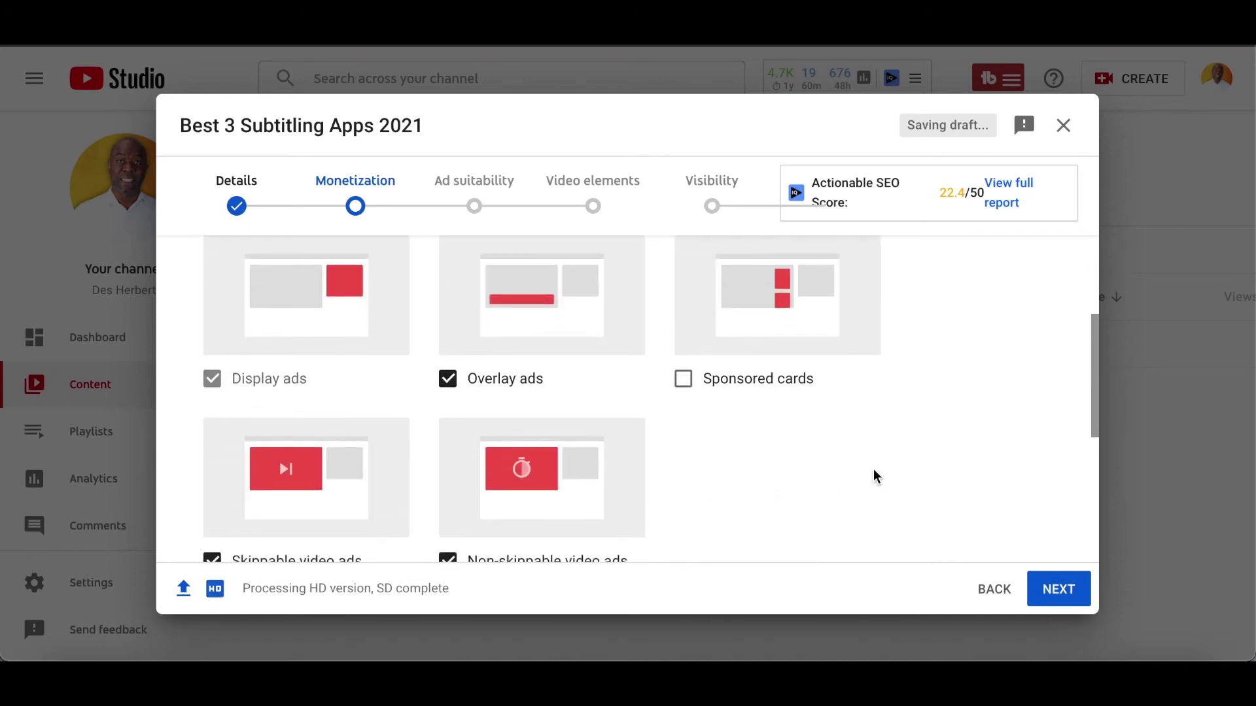
pyautogui.scroll(-3, 874, 475)
pyautogui.scroll(-1, 873, 468)
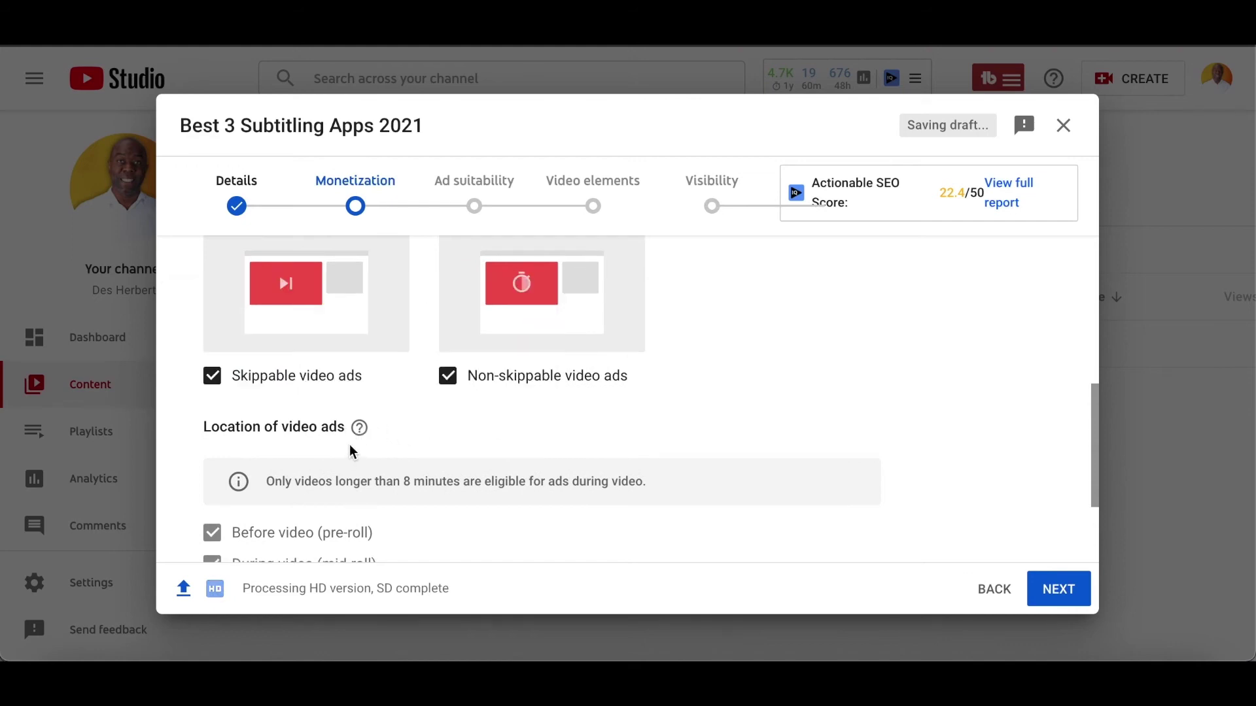
pyautogui.scroll(-2, 350, 448)
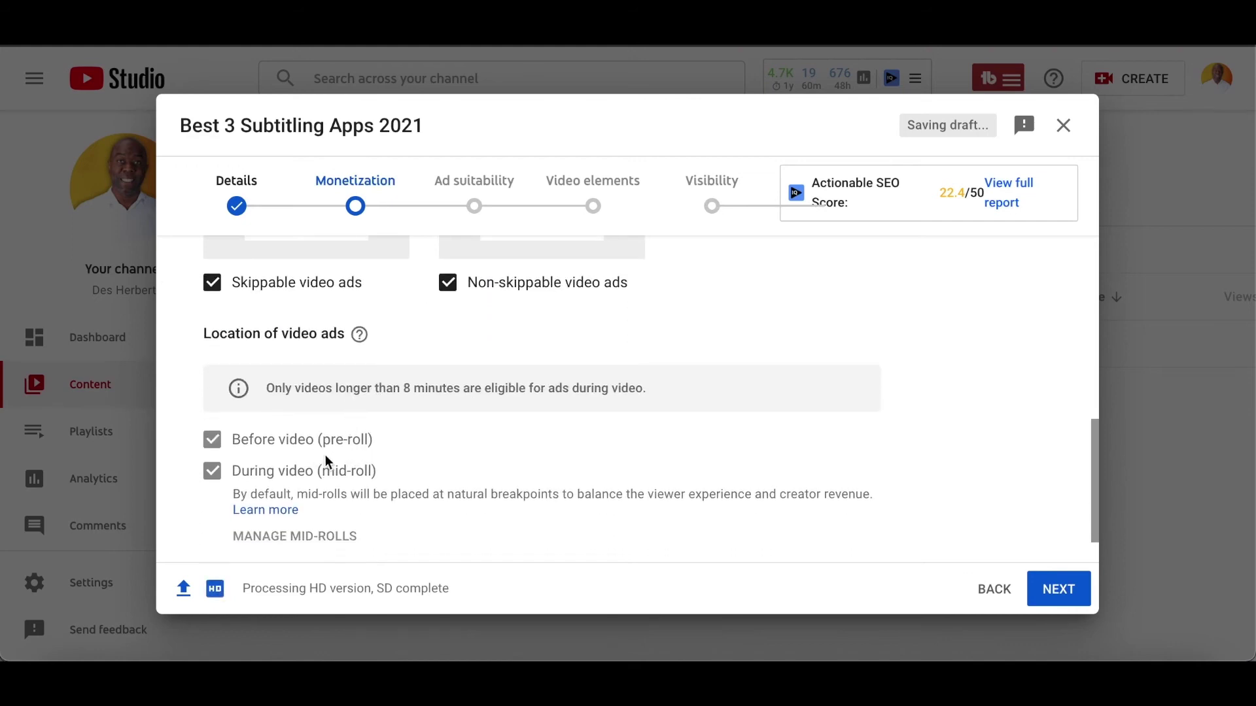
pyautogui.scroll(-1, 402, 485)
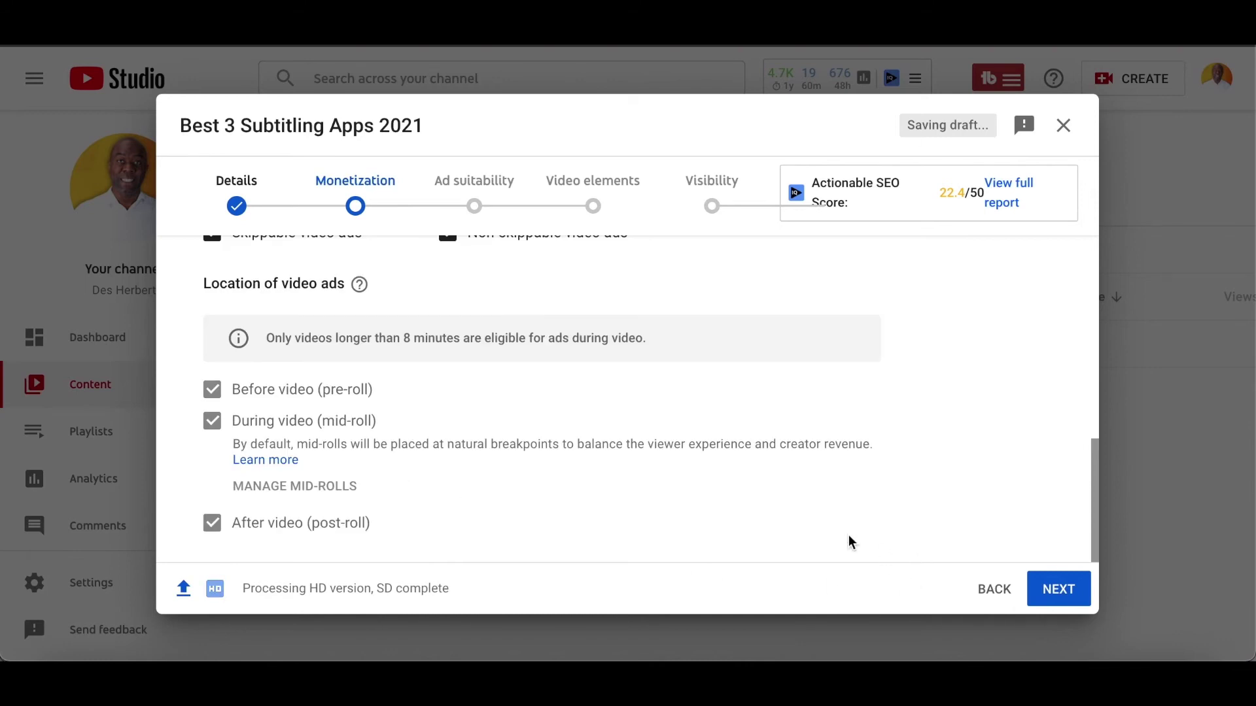
pyautogui.scroll(2, 850, 536)
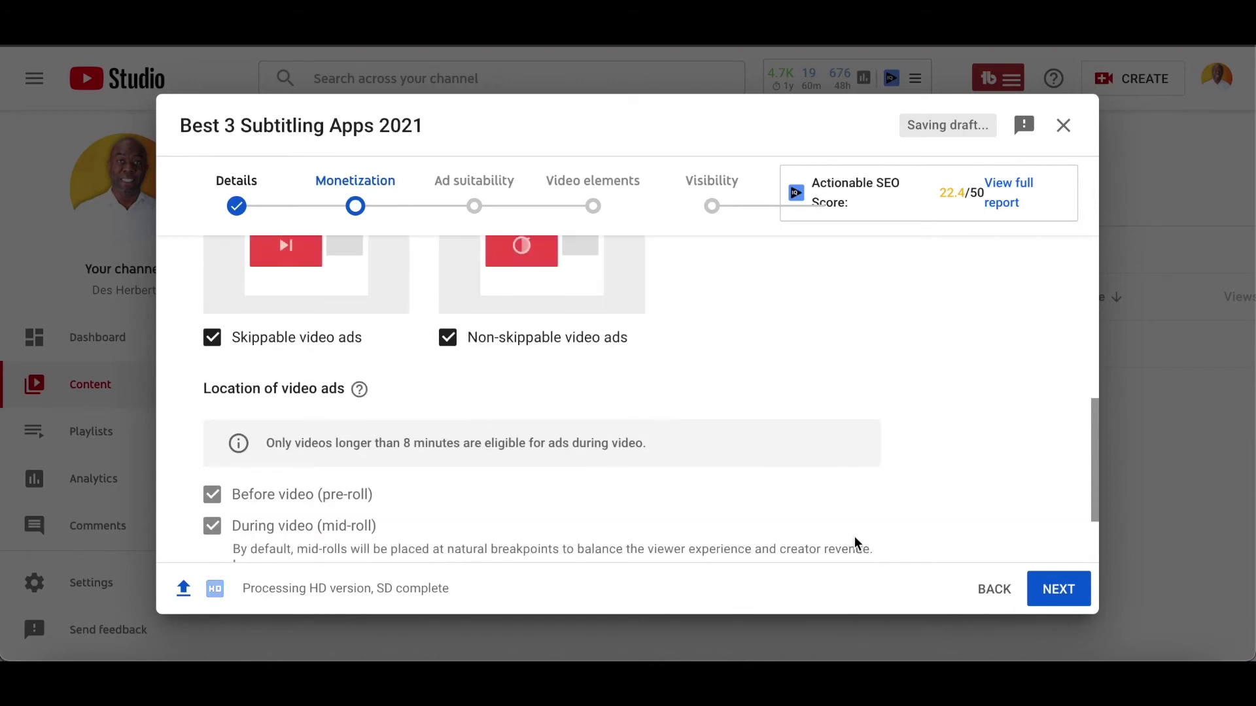
pyautogui.click(1044, 590)
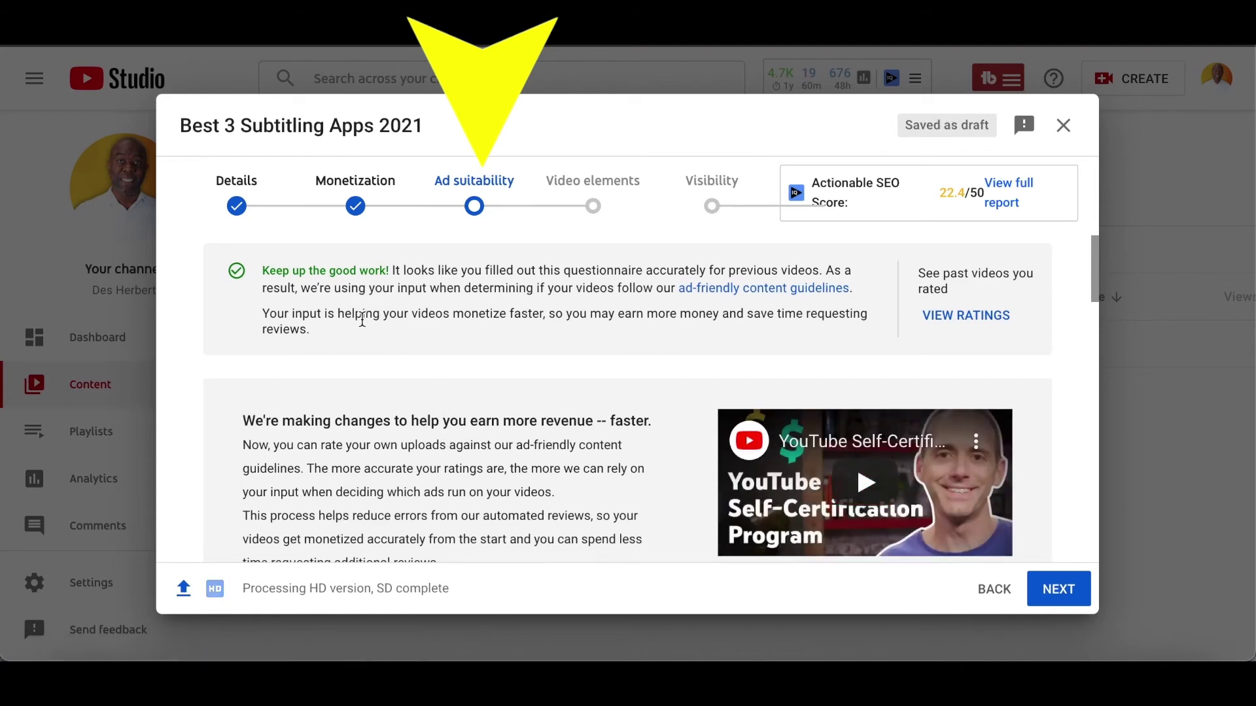
# - Rate Ad suitability as 'None of the above' and continue to Video elements
pyautogui.scroll(-1, 364, 327)
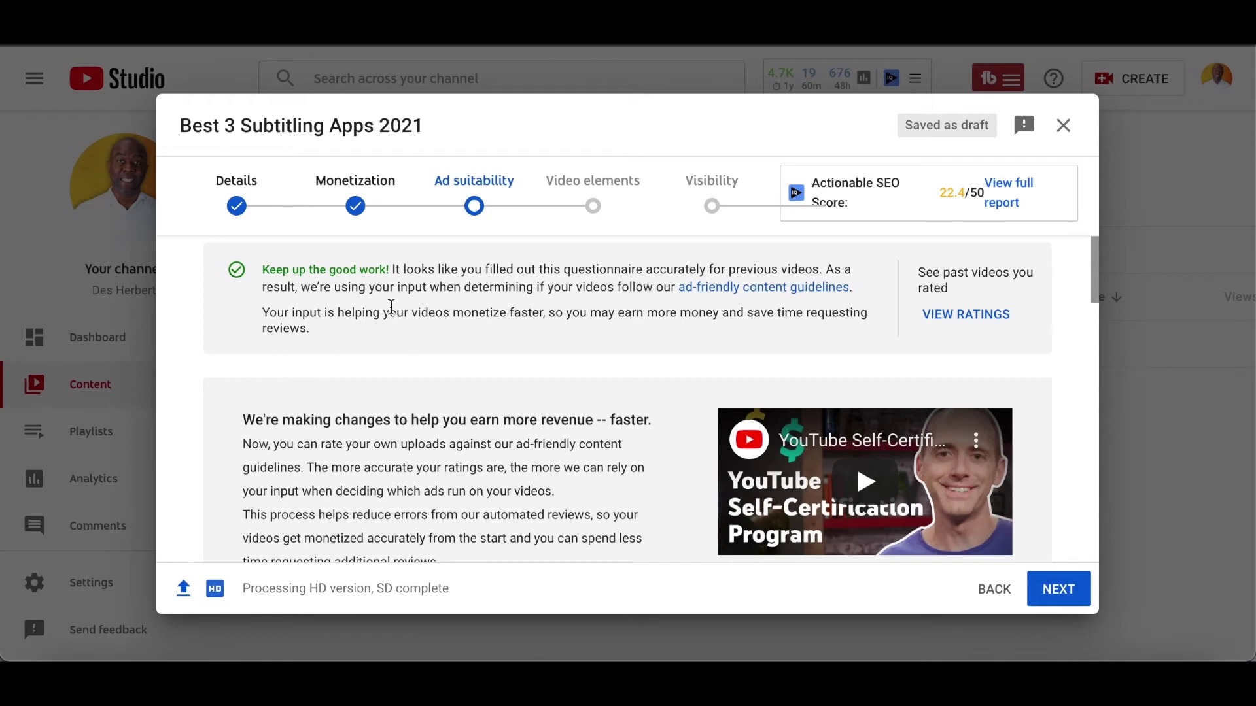
pyautogui.scroll(-5, 492, 359)
pyautogui.scroll(-2, 492, 360)
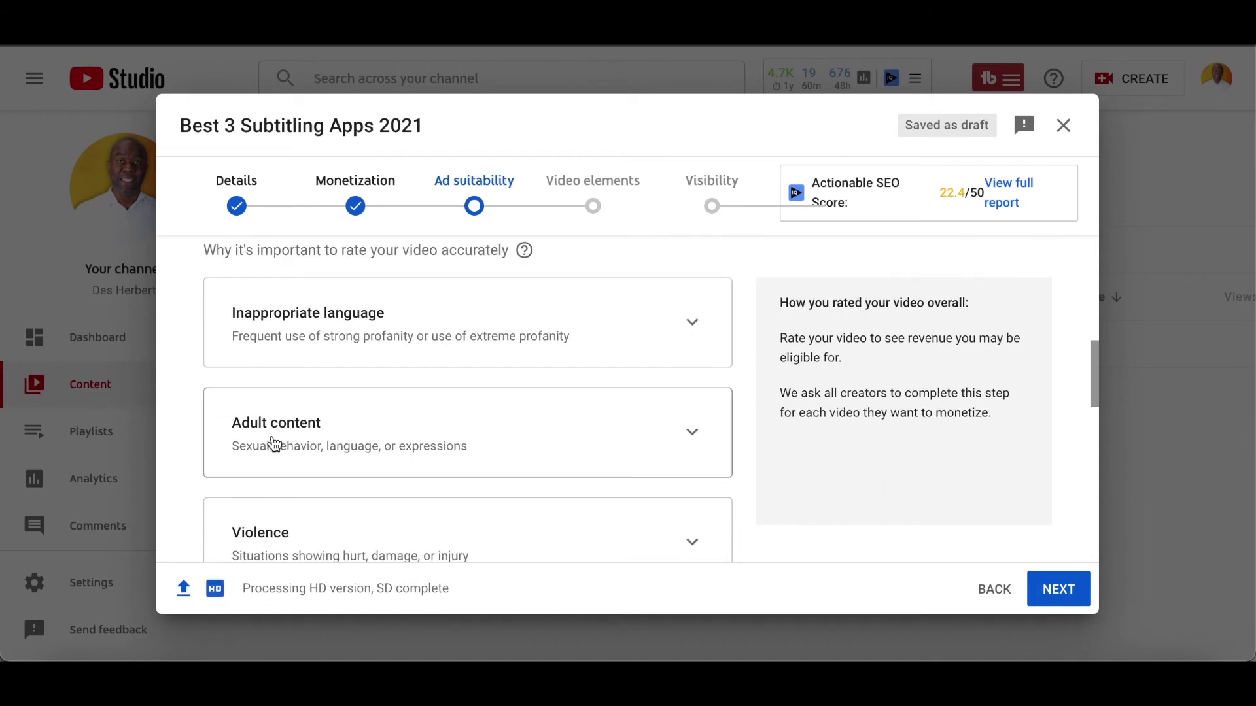
pyautogui.scroll(-2, 393, 517)
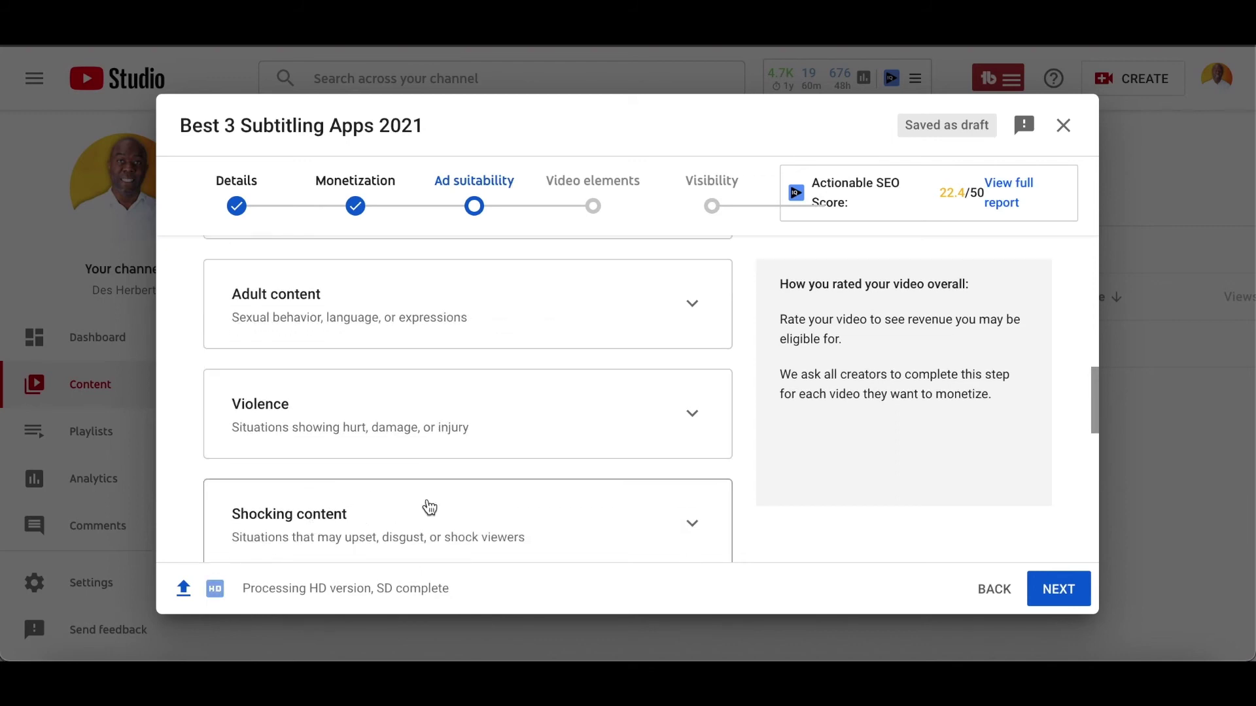
pyautogui.scroll(-4, 430, 507)
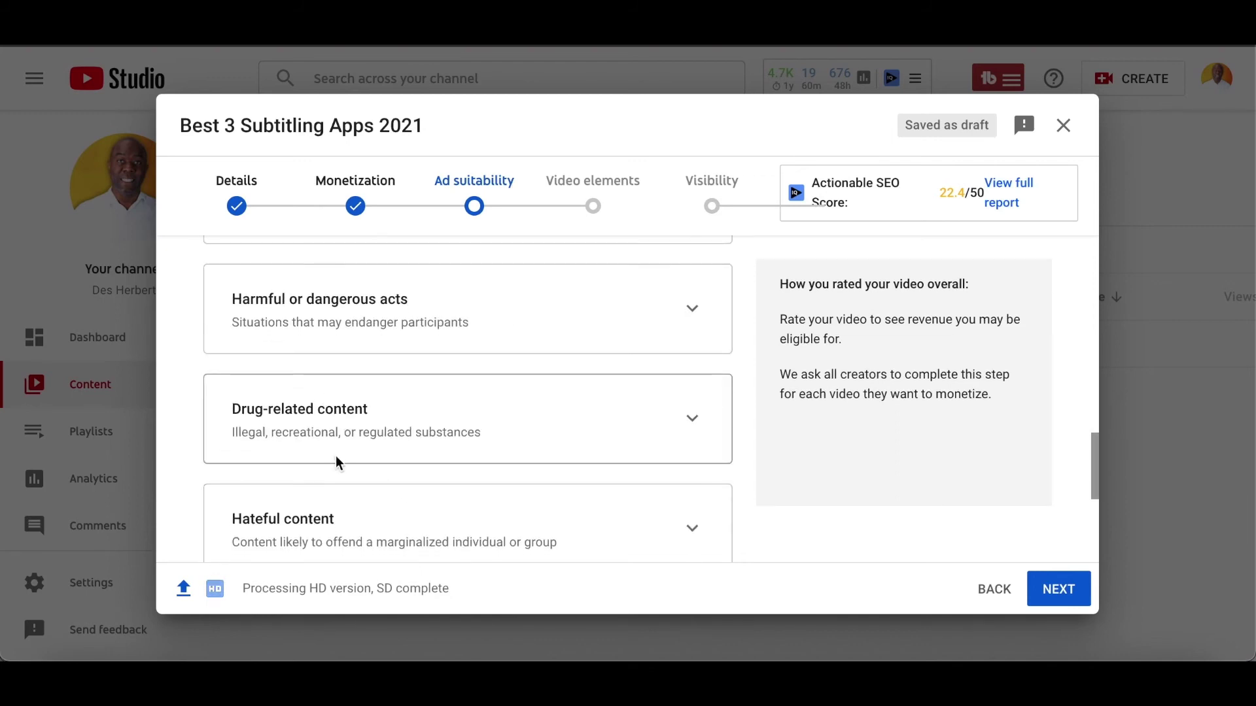
pyautogui.scroll(-2, 337, 463)
pyautogui.scroll(-2, 339, 463)
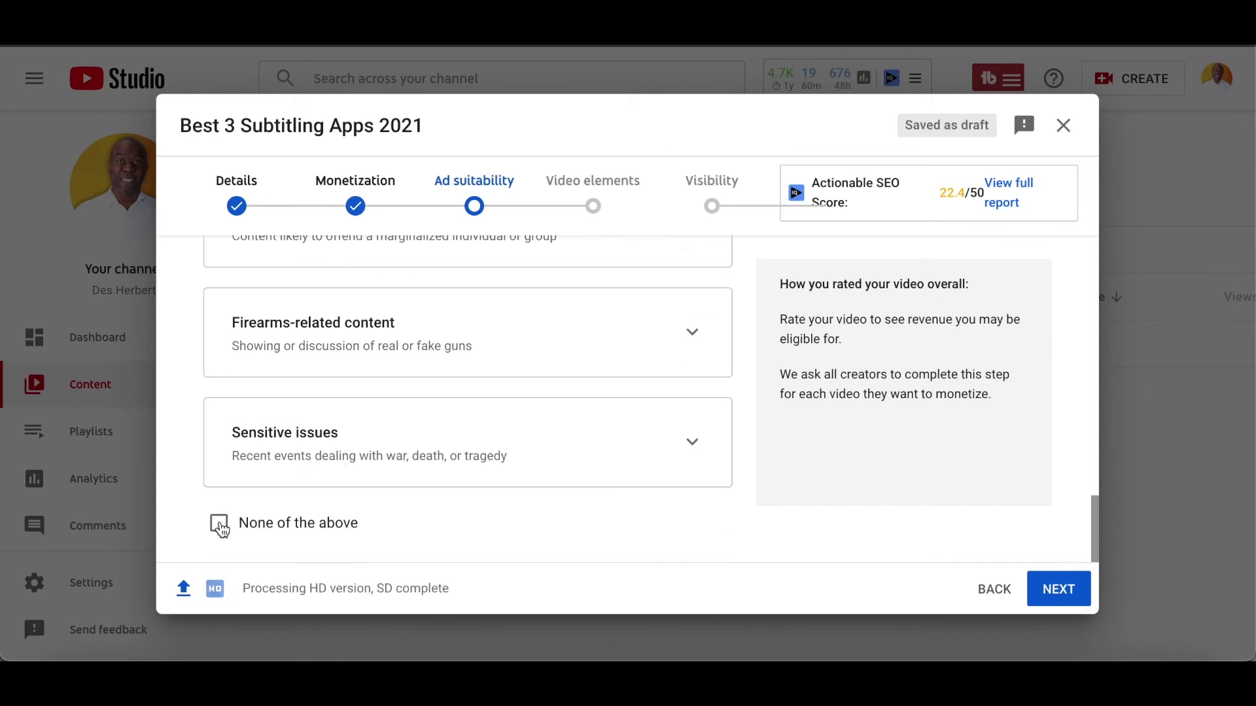
pyautogui.click(352, 524)
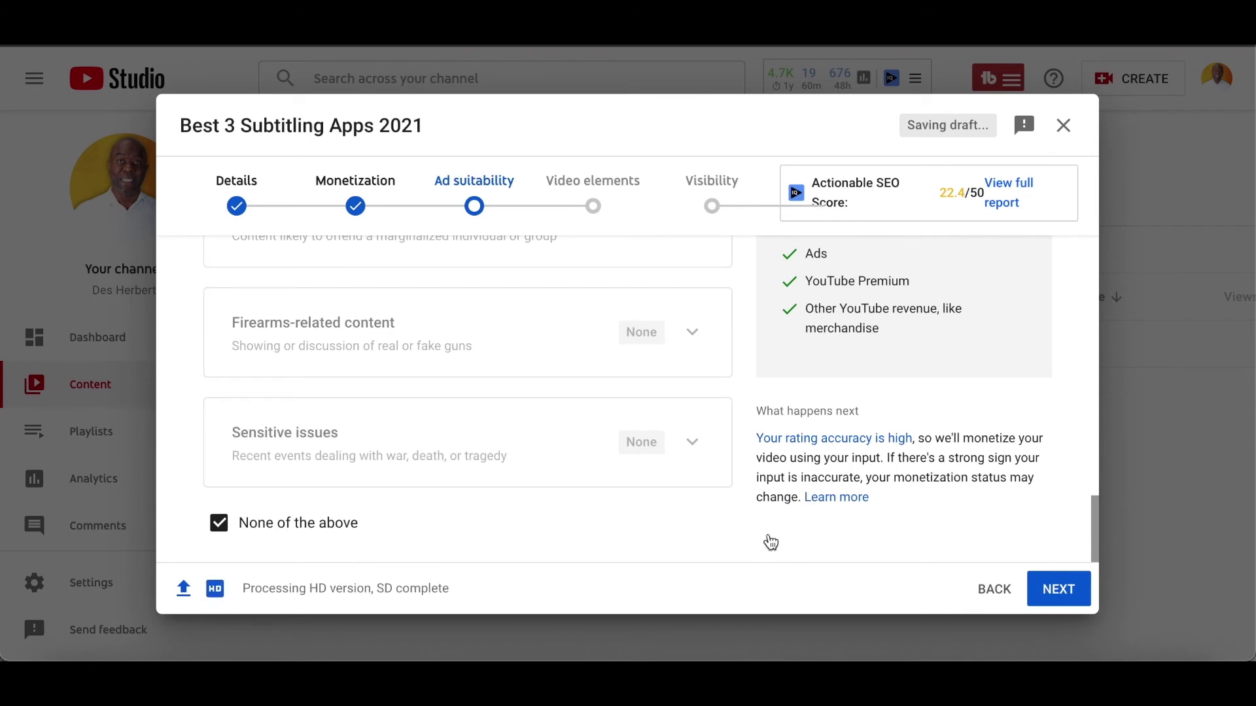
pyautogui.scroll(2, 765, 533)
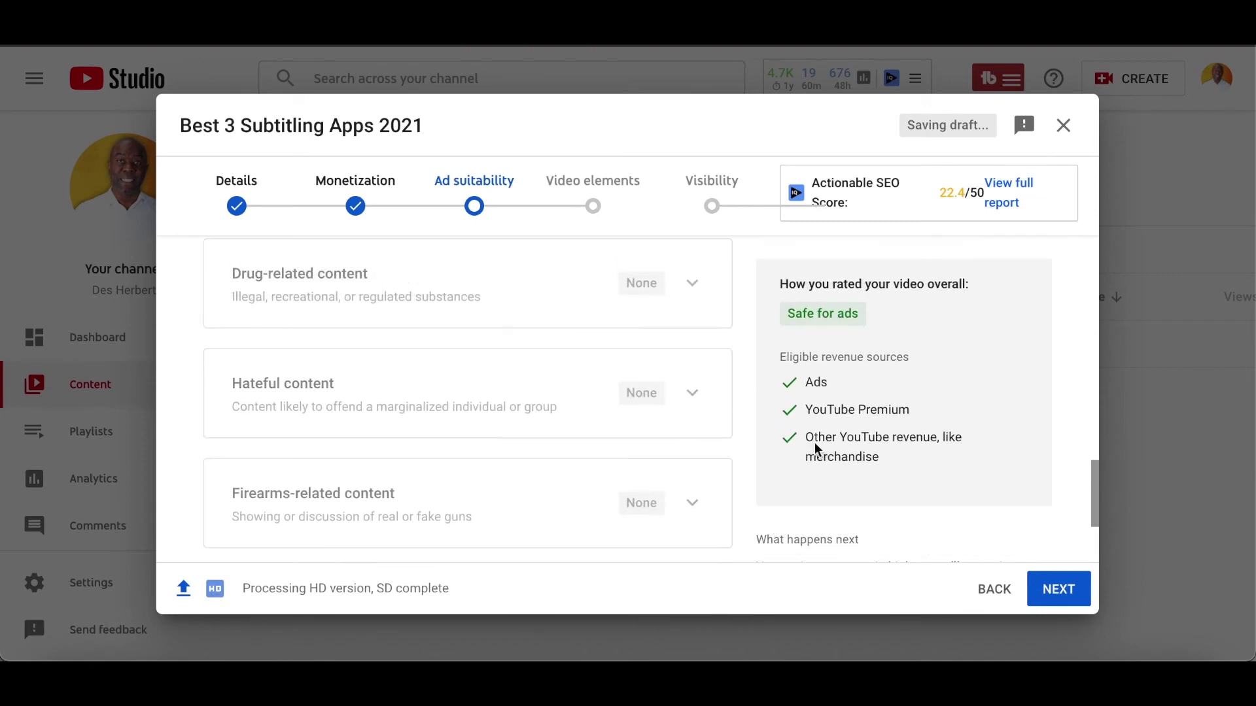
pyautogui.click(1059, 589)
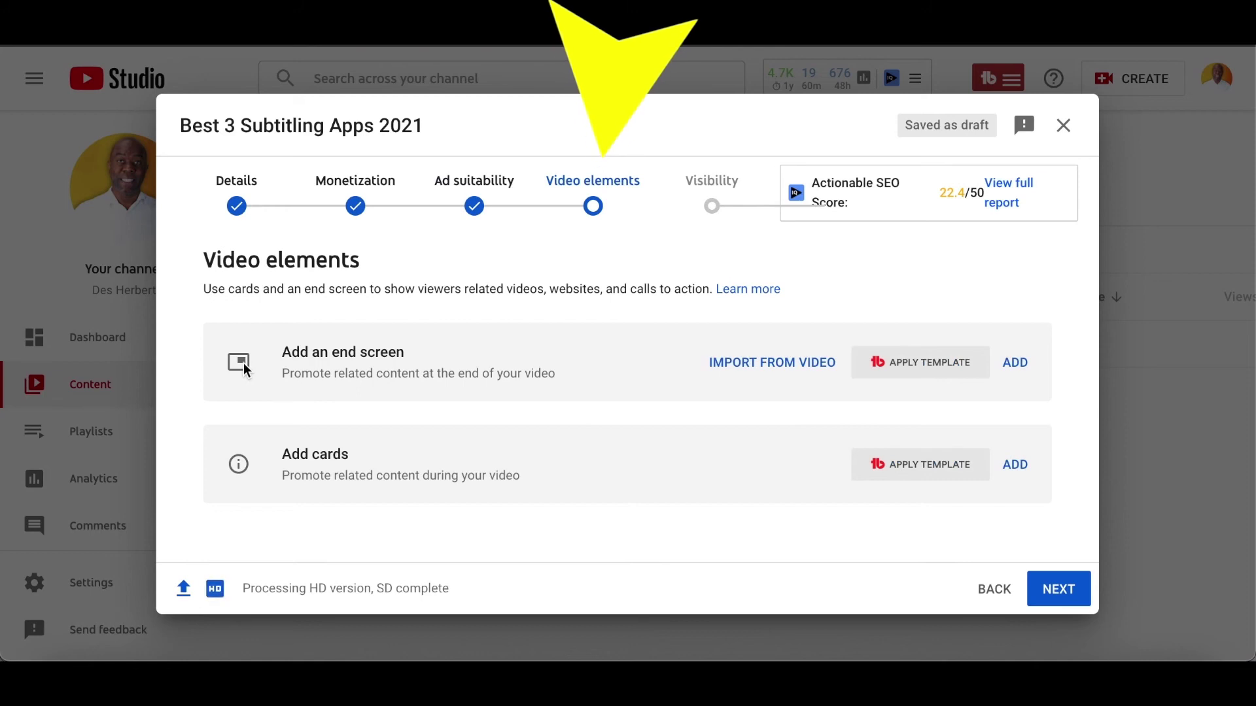
# - Add a '1 video, 1 playlist, 1 subscribe' end screen using the Video Editing playlist
pyautogui.click(1016, 364)
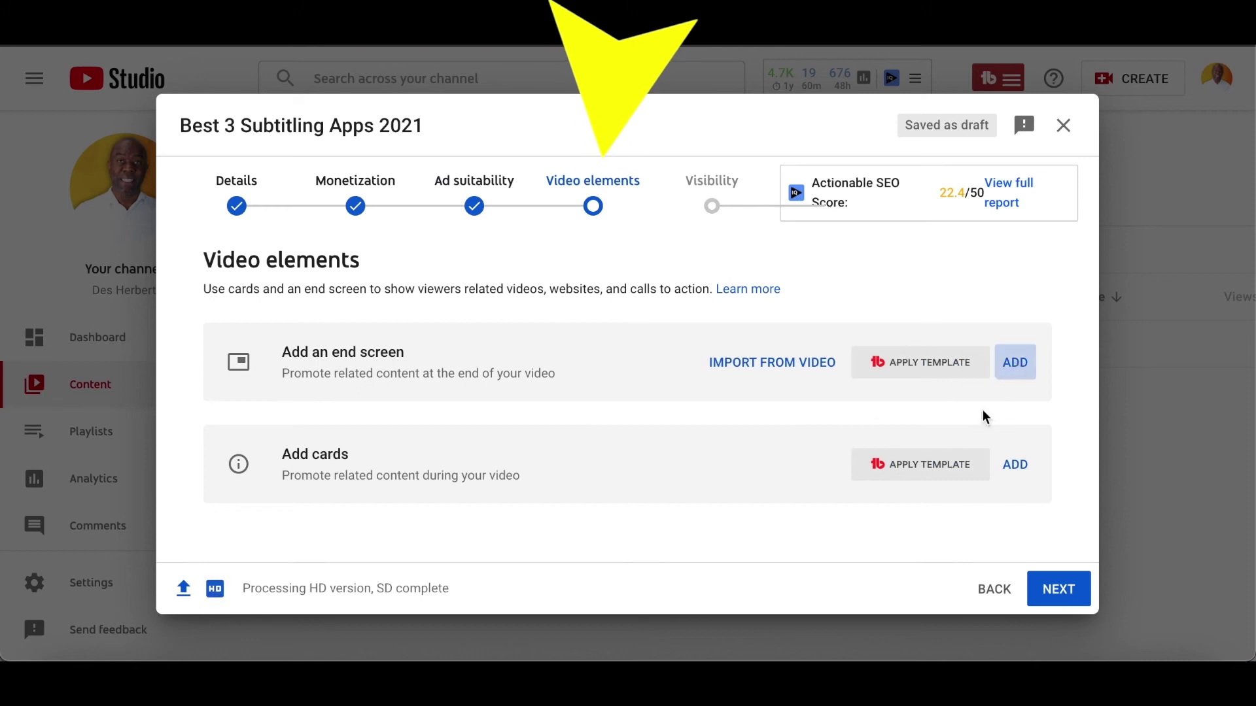
pyautogui.scroll(-2, 579, 375)
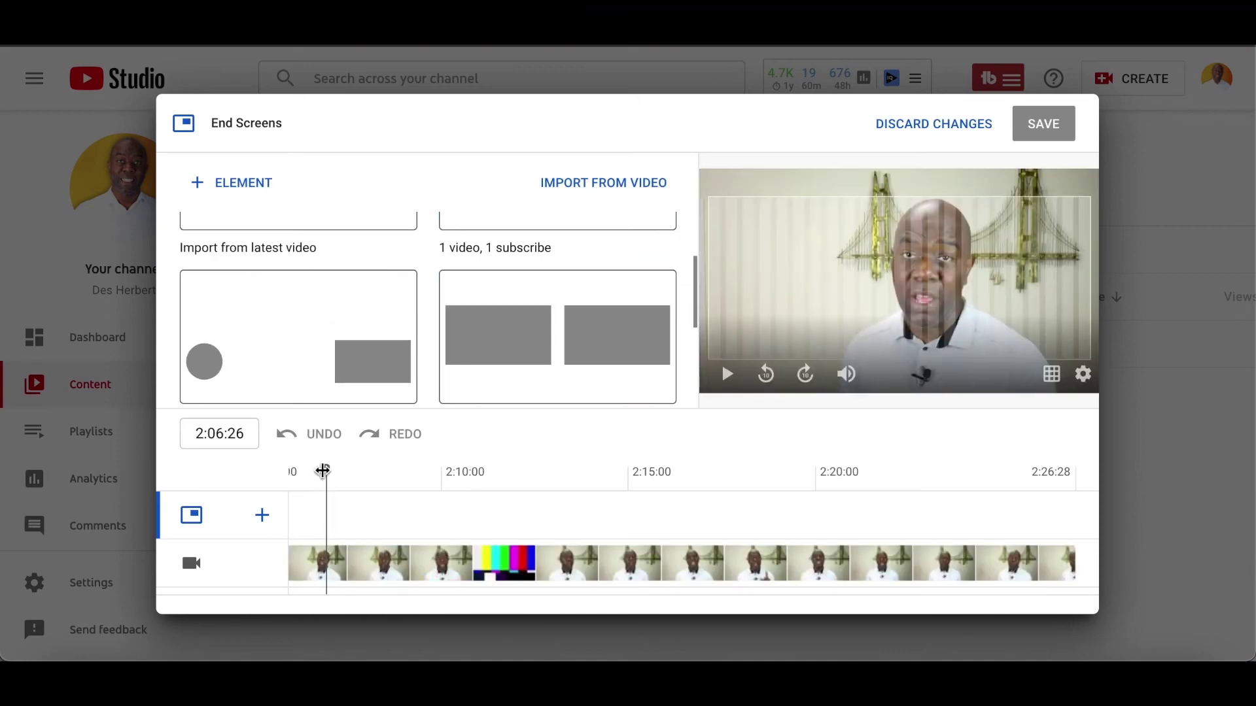
pyautogui.scroll(-2, 458, 324)
pyautogui.scroll(-1, 458, 324)
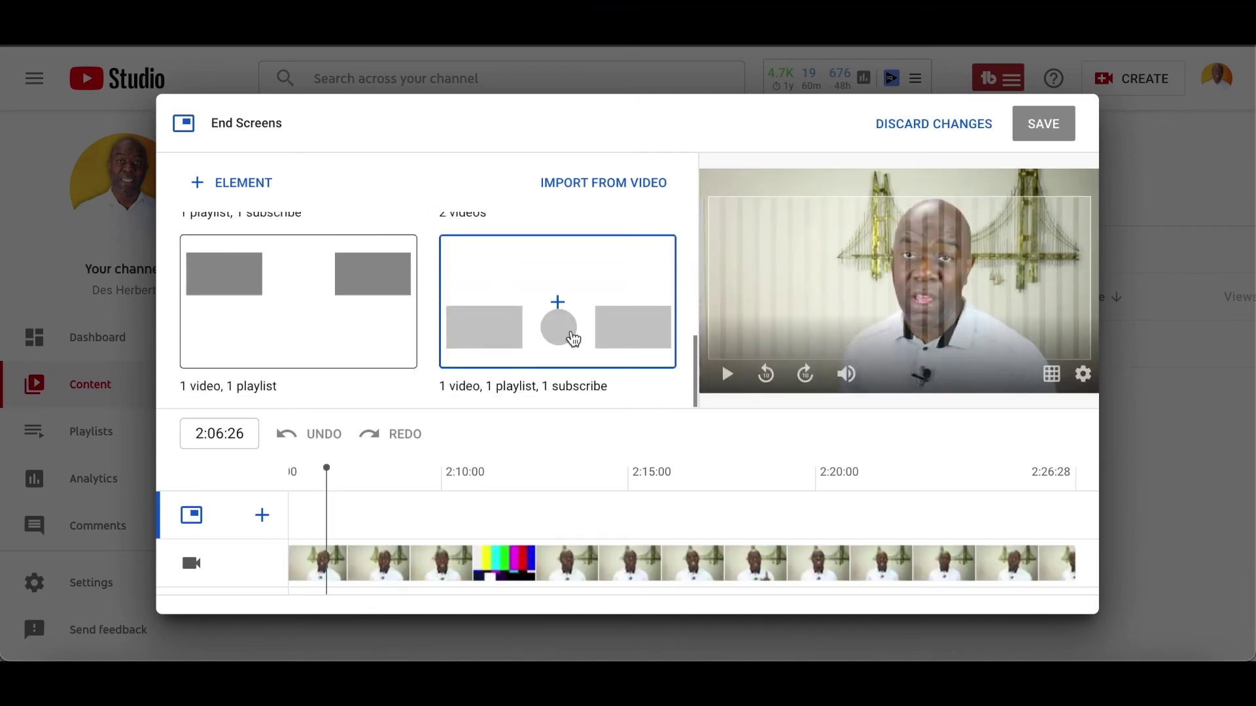
pyautogui.click(583, 339)
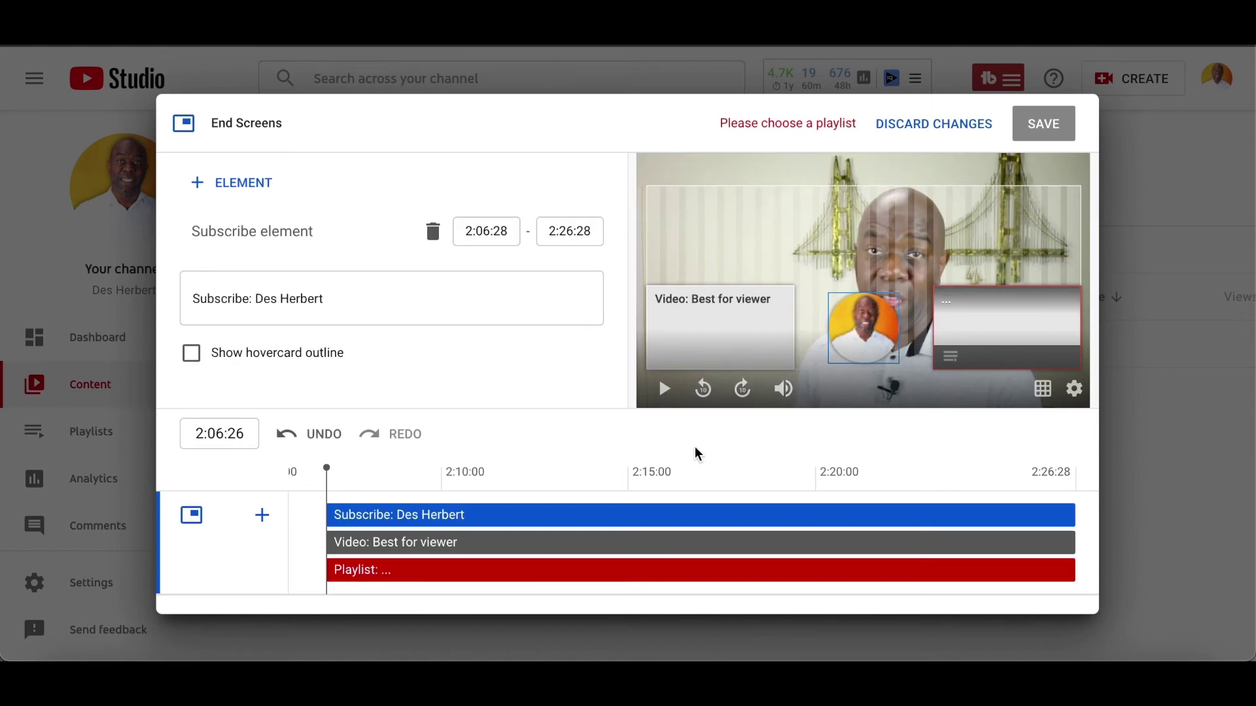
pyautogui.moveTo(737, 309); pyautogui.dragTo(743, 210)
pyautogui.moveTo(863, 327); pyautogui.dragTo(1046, 221)
pyautogui.moveTo(1032, 315); pyautogui.dragTo(743, 315)
pyautogui.click(584, 300)
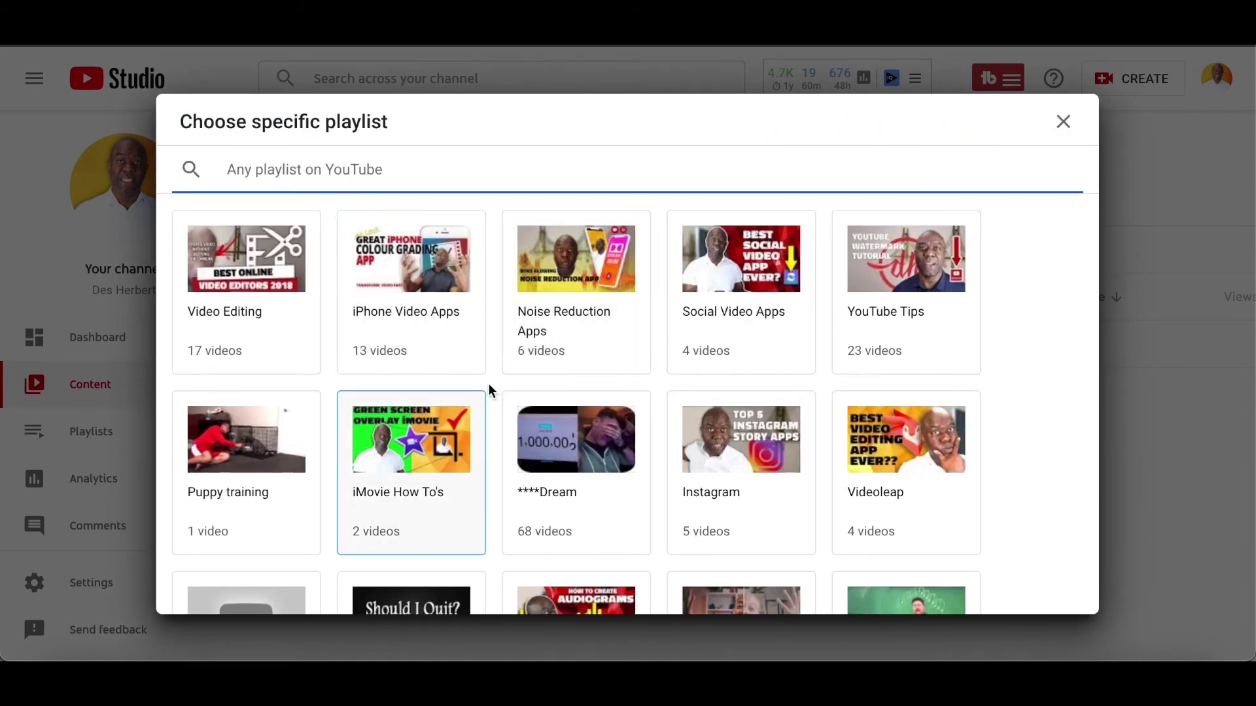
pyautogui.click(269, 308)
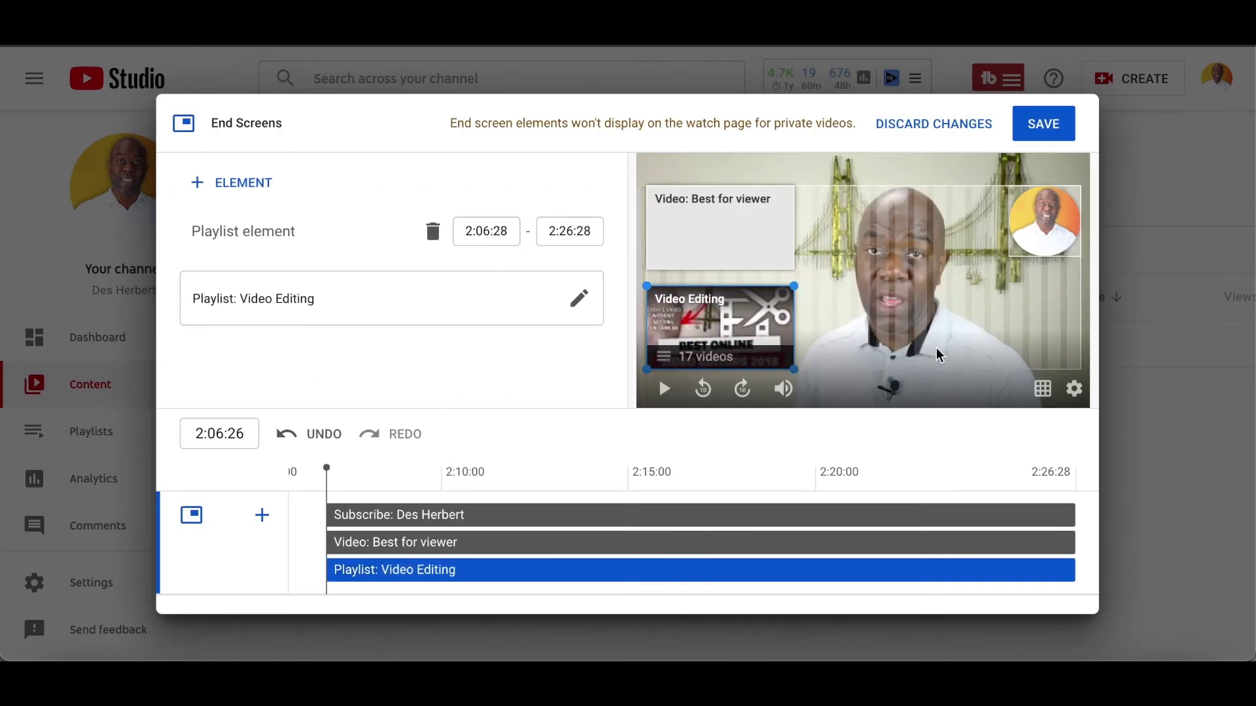
pyautogui.click(1046, 125)
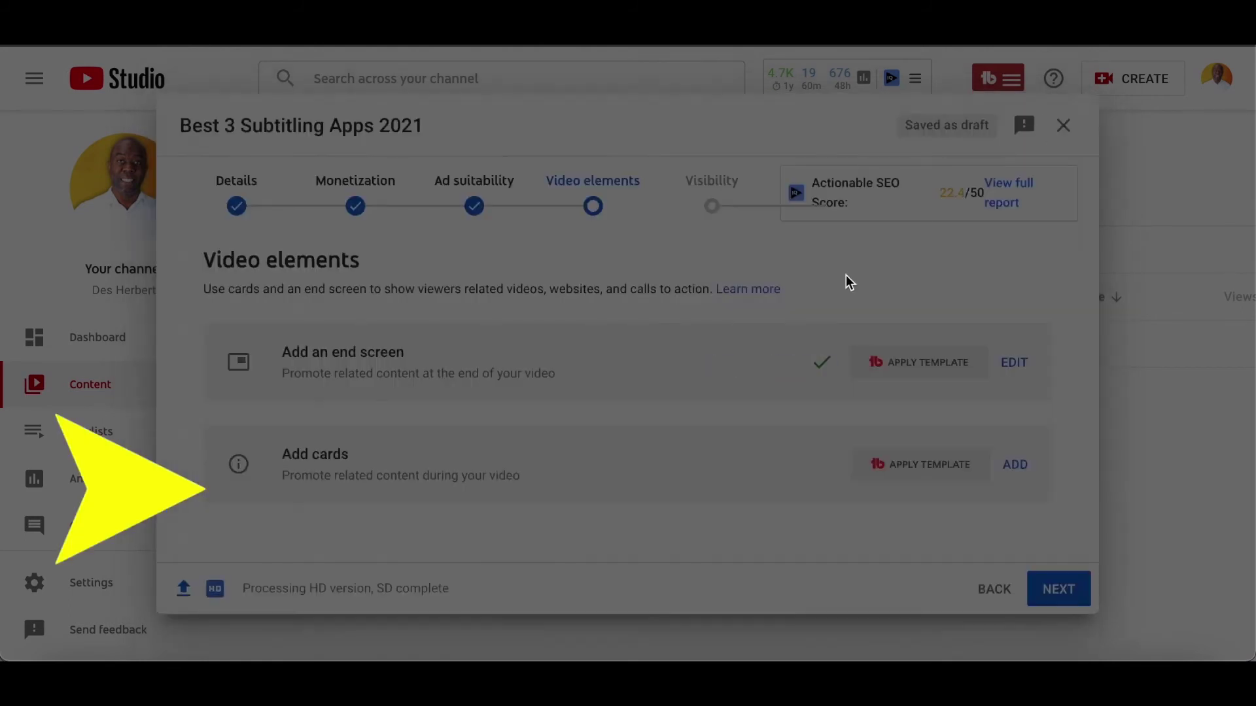
# - Add a video card at 1:43:00 linking to the auto subtitle video
pyautogui.click(1014, 465)
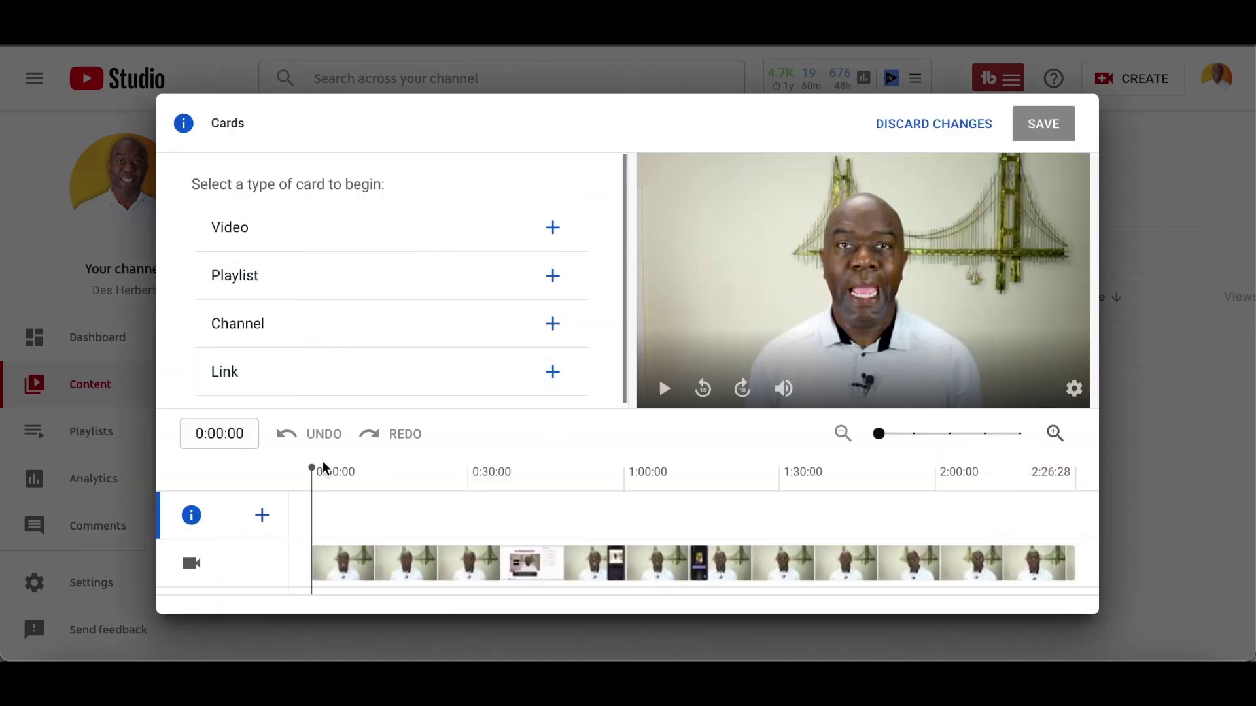
pyautogui.moveTo(314, 513); pyautogui.dragTo(848, 514)
pyautogui.click(262, 516)
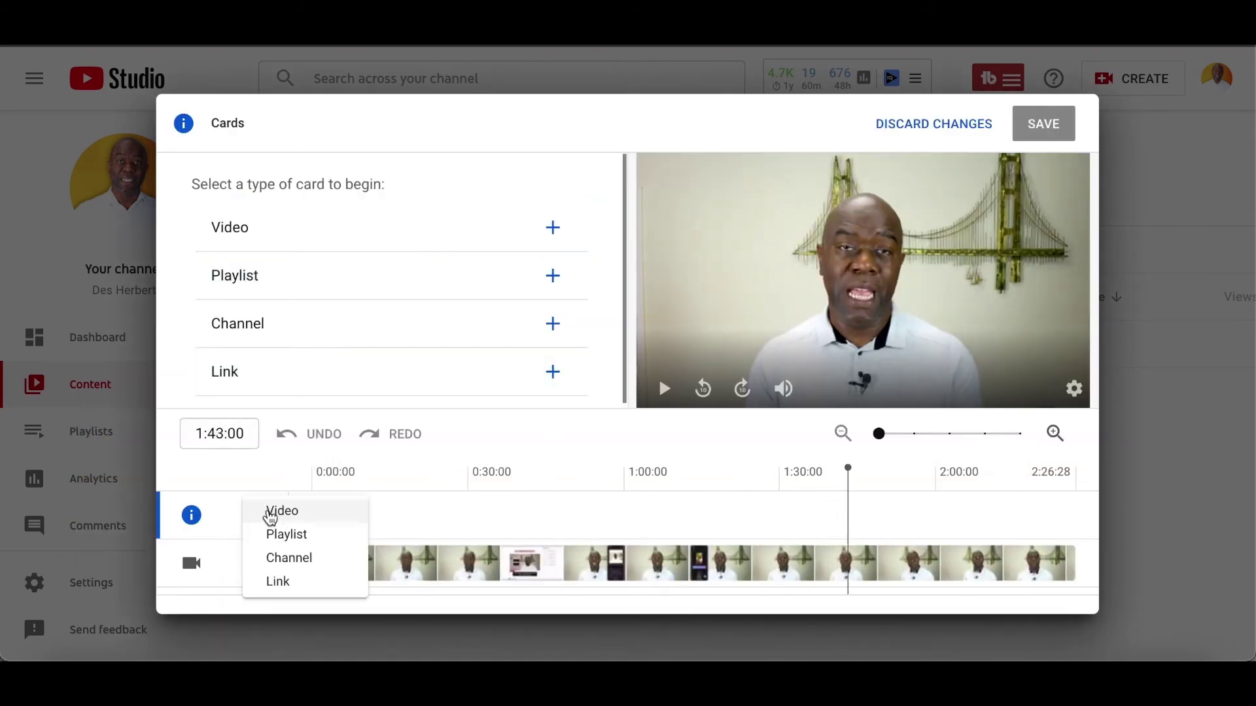
pyautogui.click(300, 518)
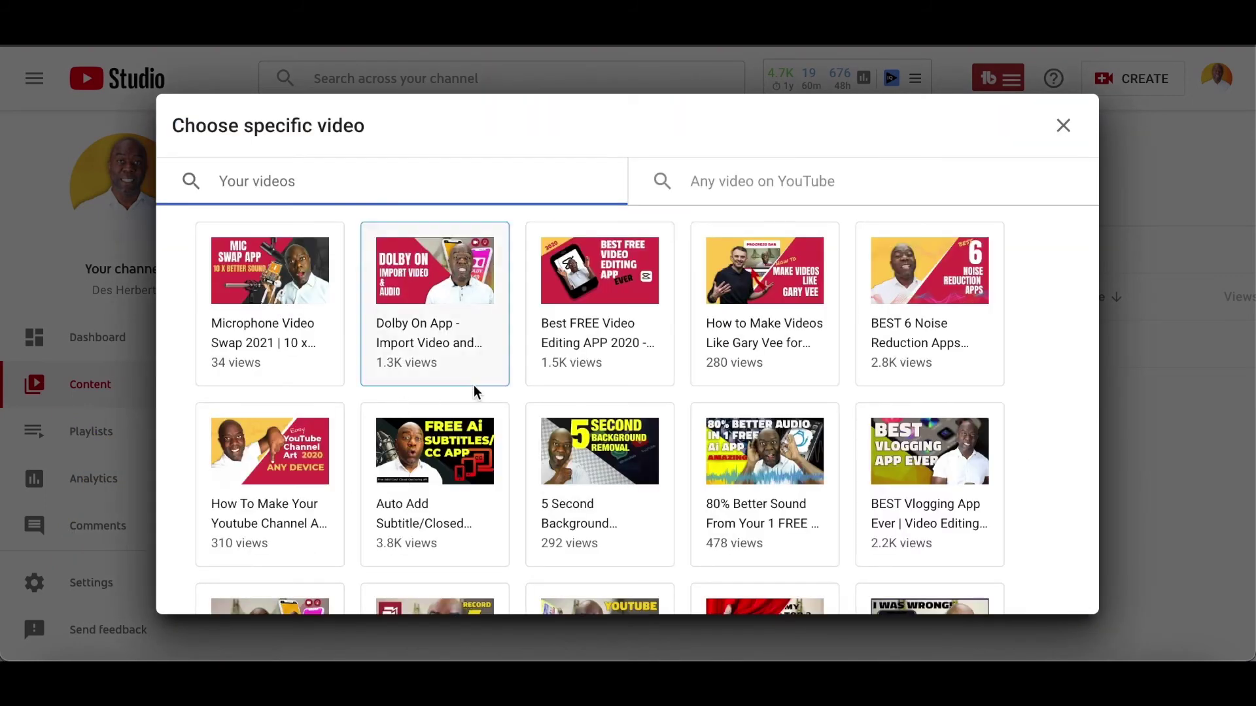
pyautogui.click(454, 453)
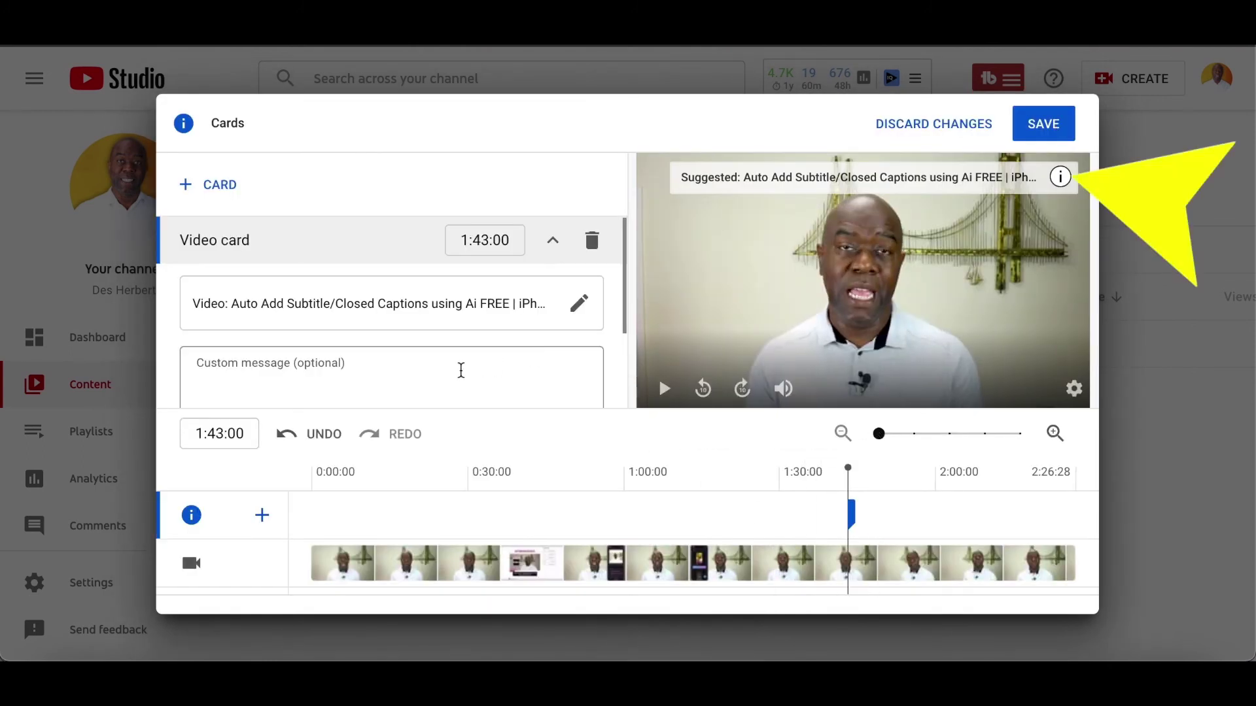
pyautogui.scroll(-2, 471, 353)
pyautogui.click(1043, 123)
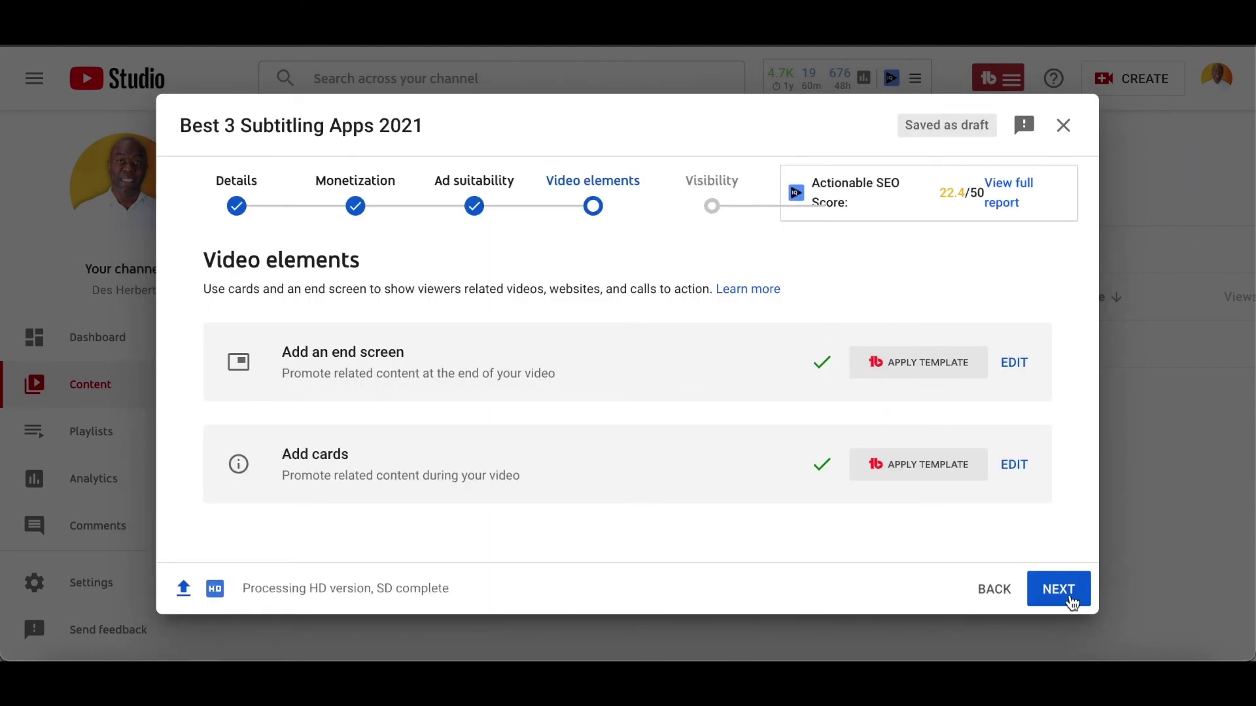
# - Advance to the Visibility step and review its Save or publish options, currently Unlisted
pyautogui.click(1059, 589)
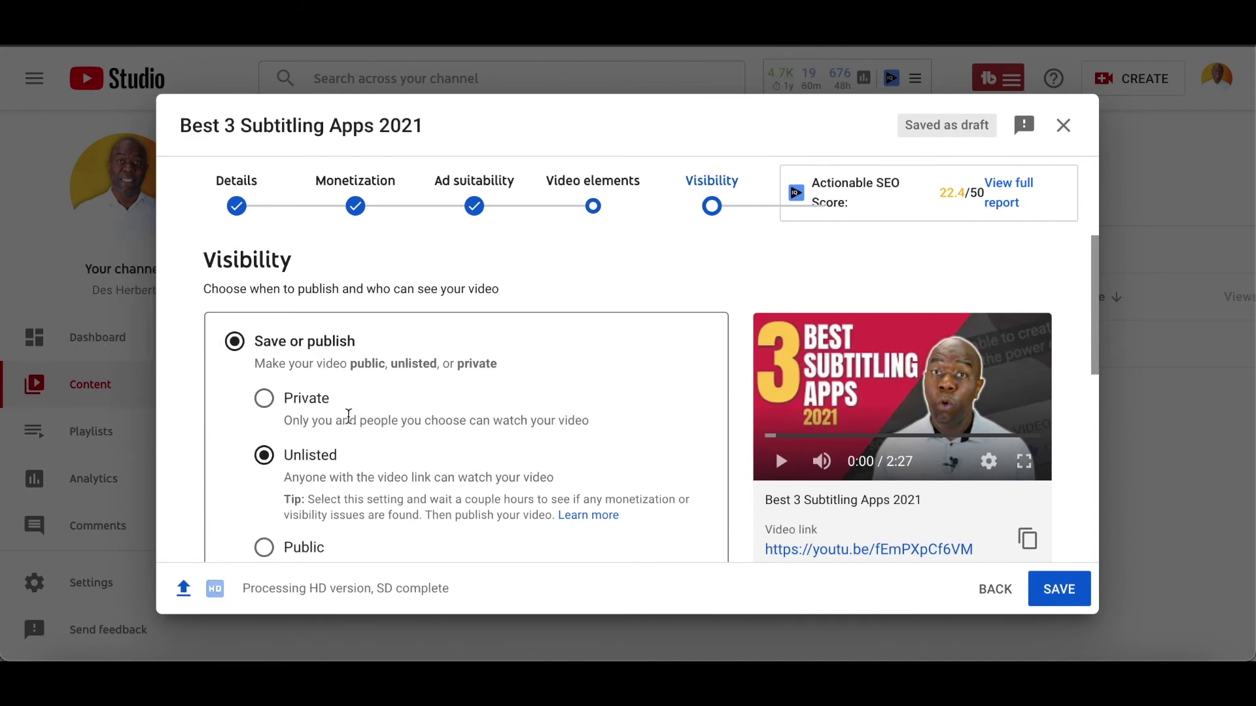
pyautogui.scroll(-3, 351, 452)
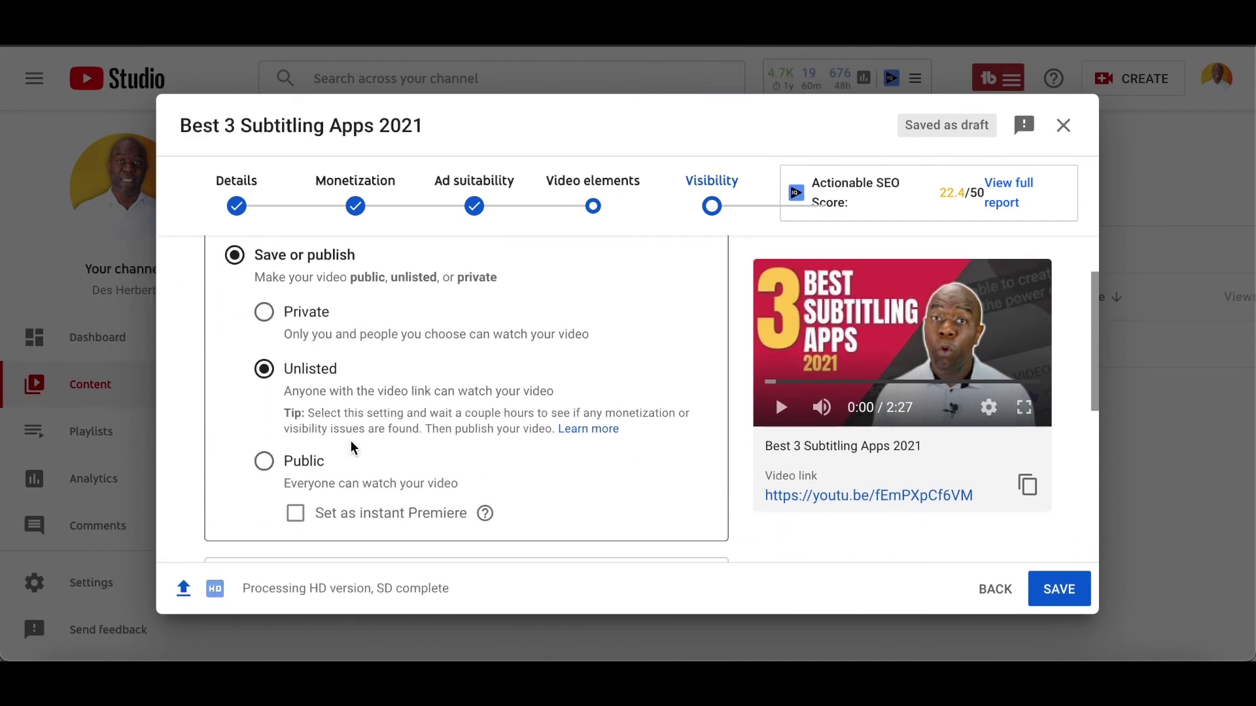
pyautogui.scroll(-4, 353, 445)
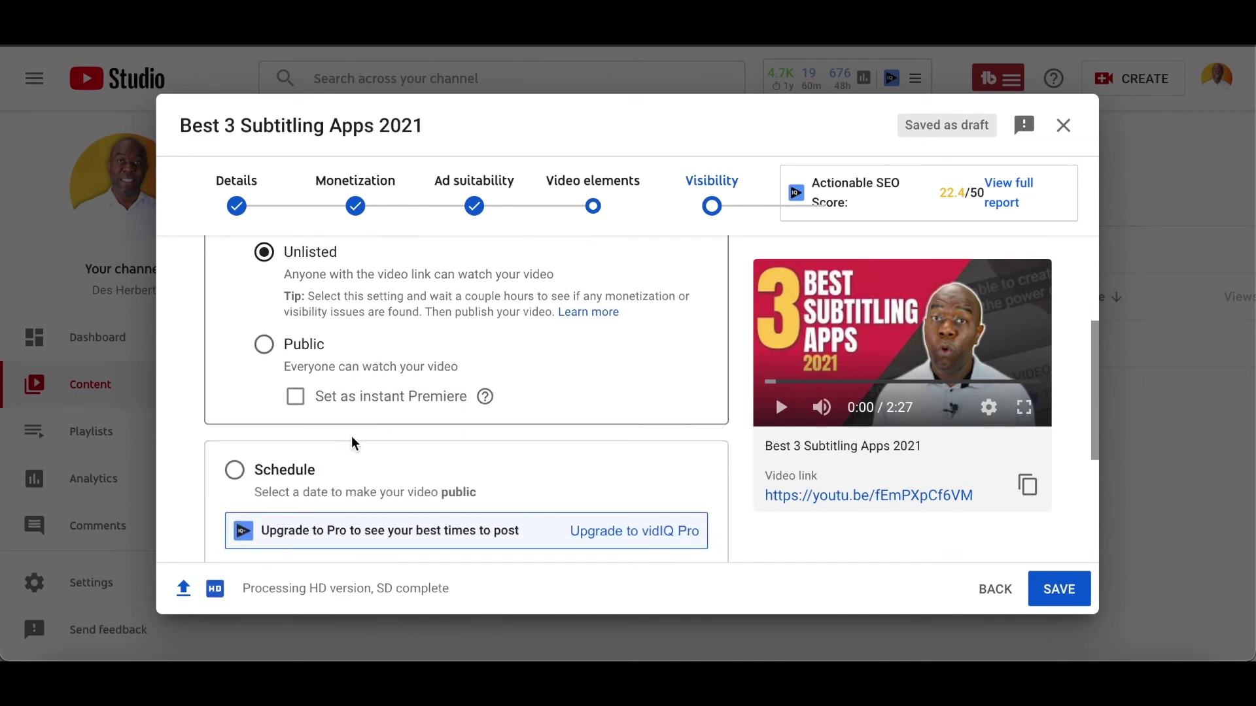
pyautogui.scroll(-3, 353, 444)
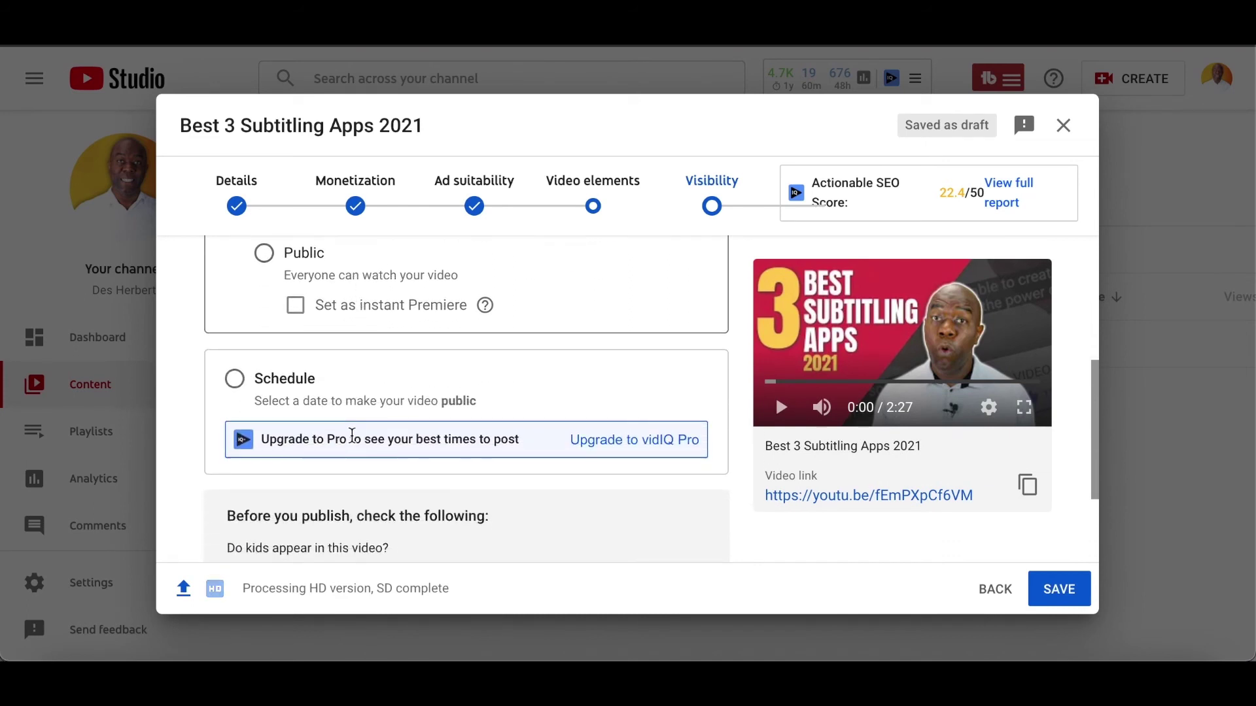
pyautogui.scroll(4, 350, 433)
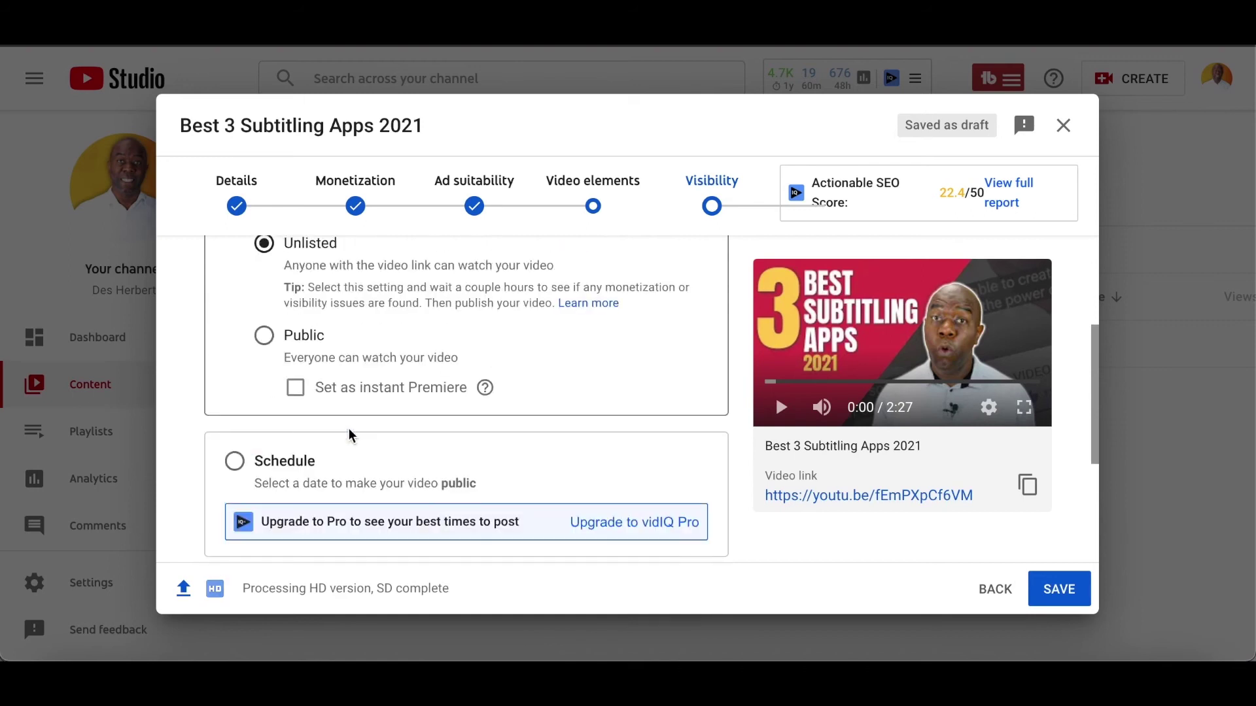
pyautogui.scroll(2, 352, 436)
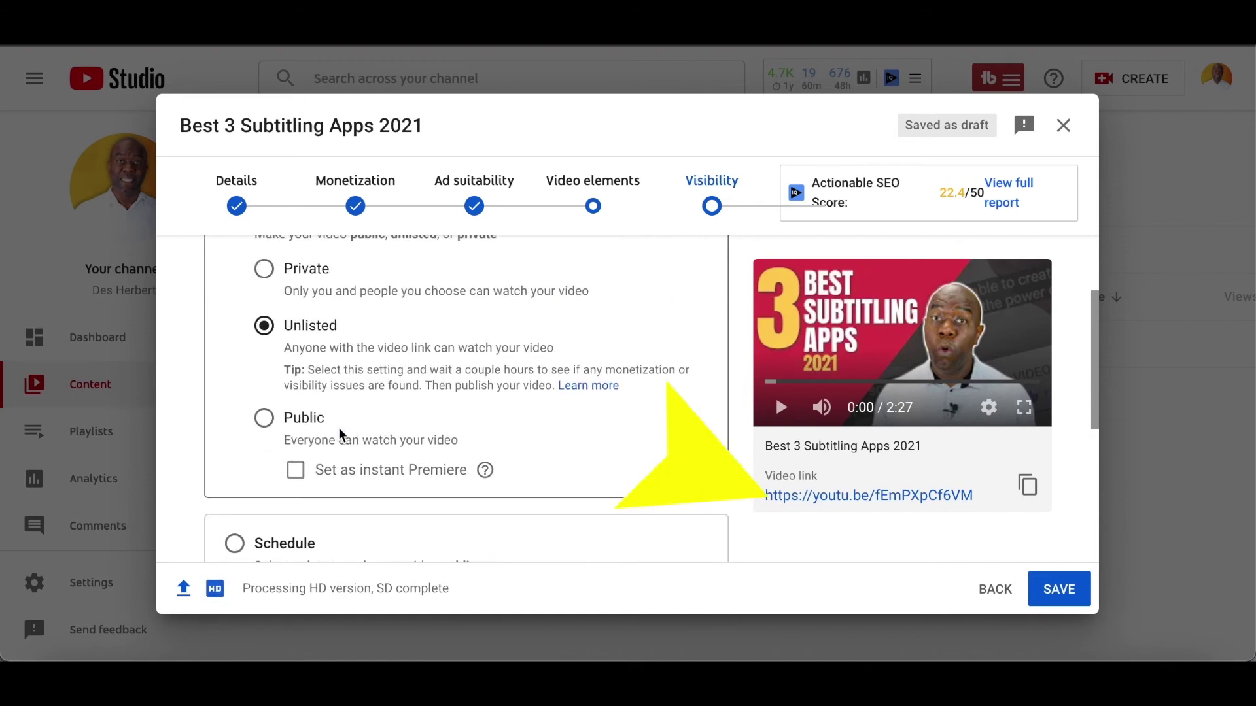
pyautogui.scroll(2, 324, 415)
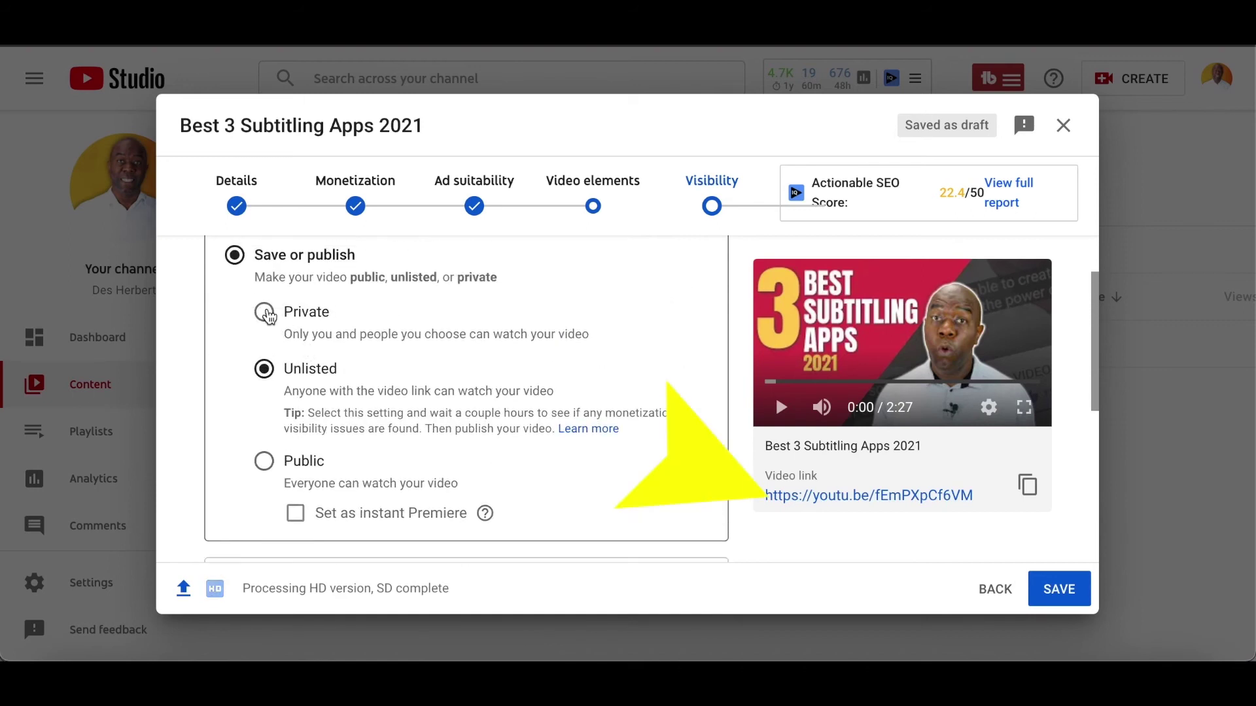
pyautogui.click(270, 315)
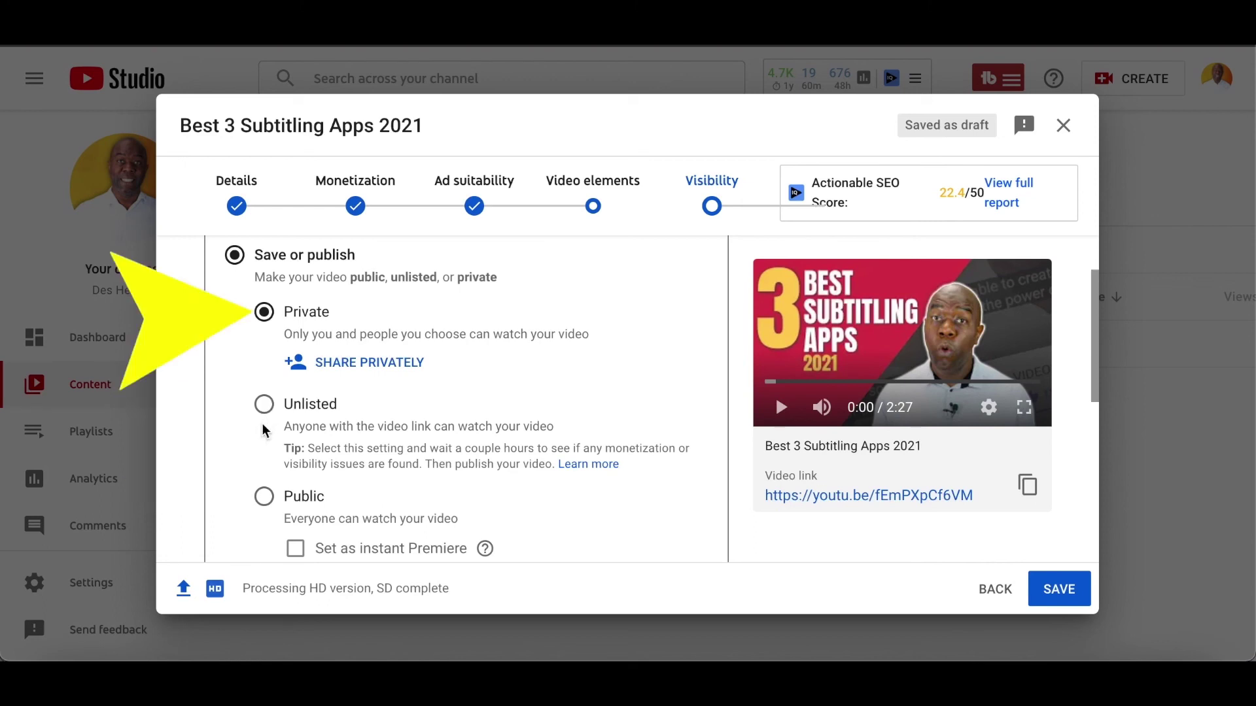
pyautogui.scroll(-3, 287, 448)
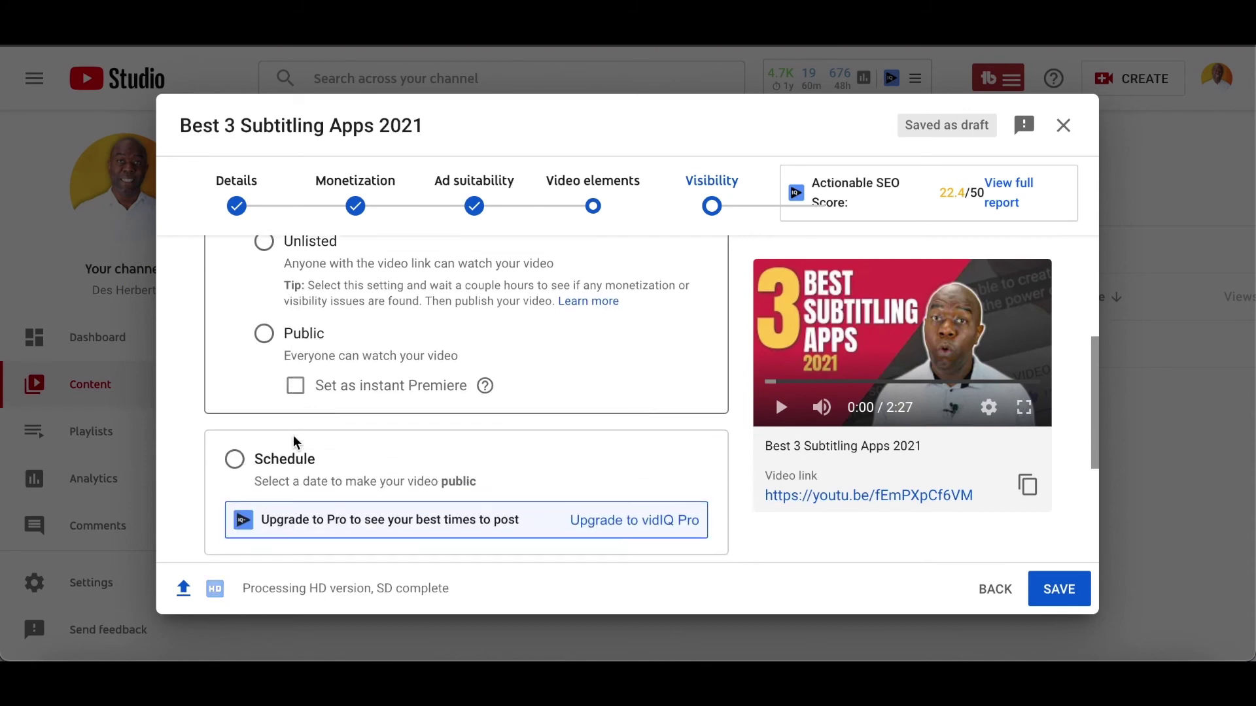
pyautogui.scroll(-3, 294, 443)
pyautogui.scroll(5, 296, 435)
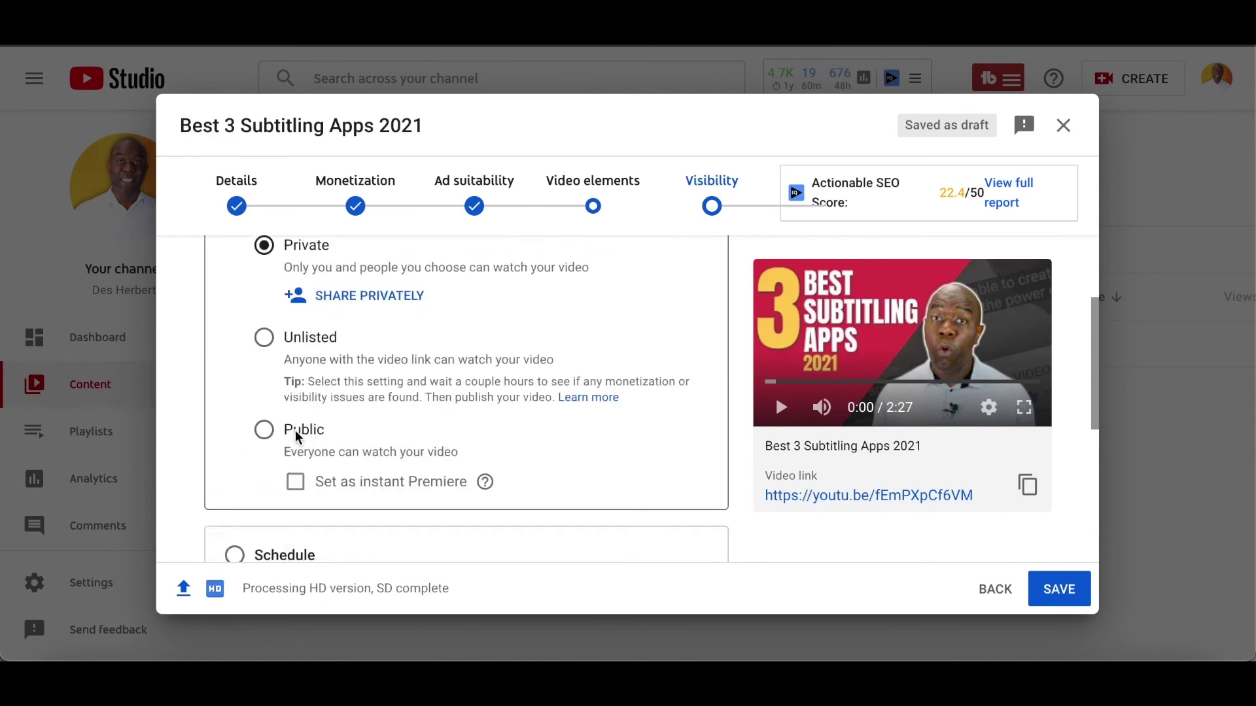
pyautogui.scroll(2, 298, 437)
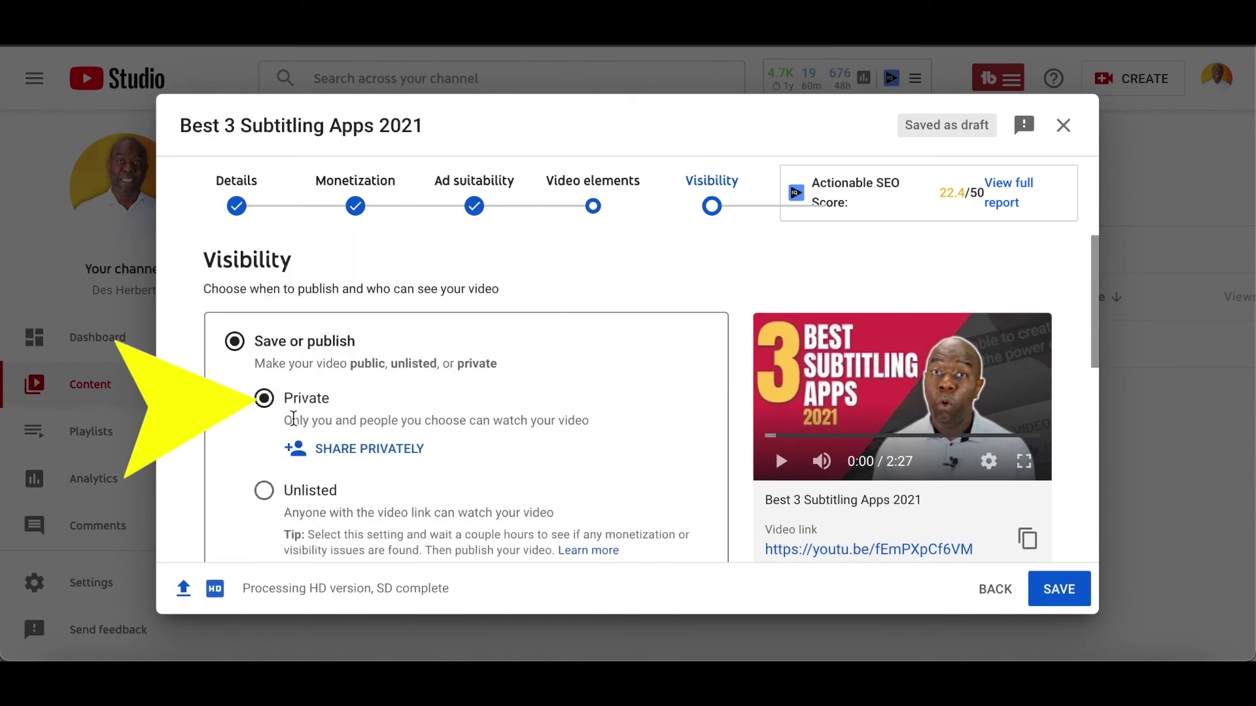
pyautogui.scroll(-2, 301, 424)
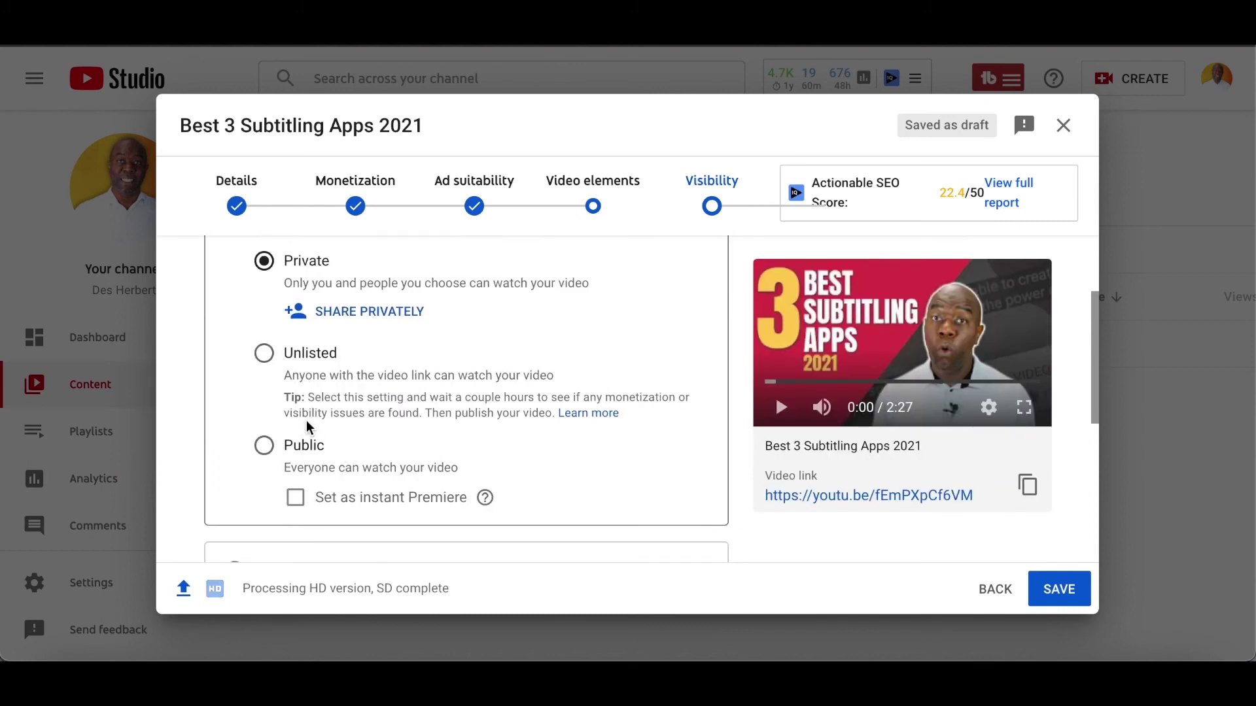
pyautogui.scroll(-1, 310, 427)
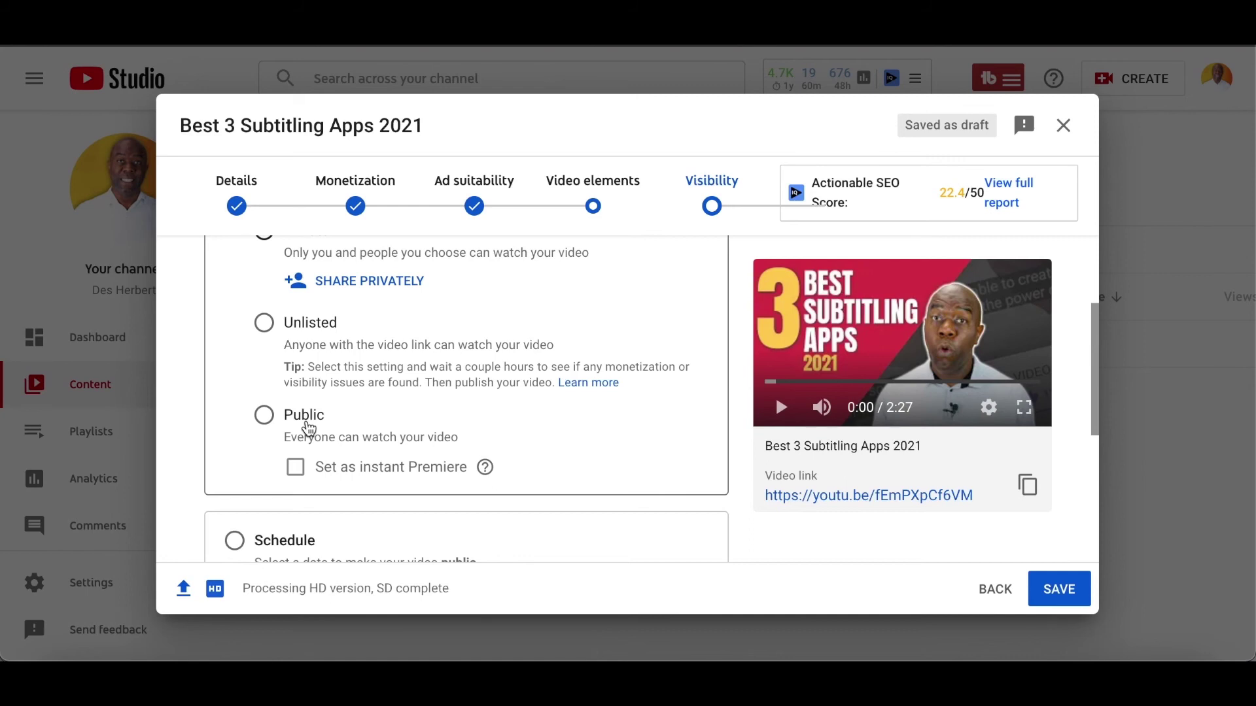
pyautogui.scroll(-3, 310, 429)
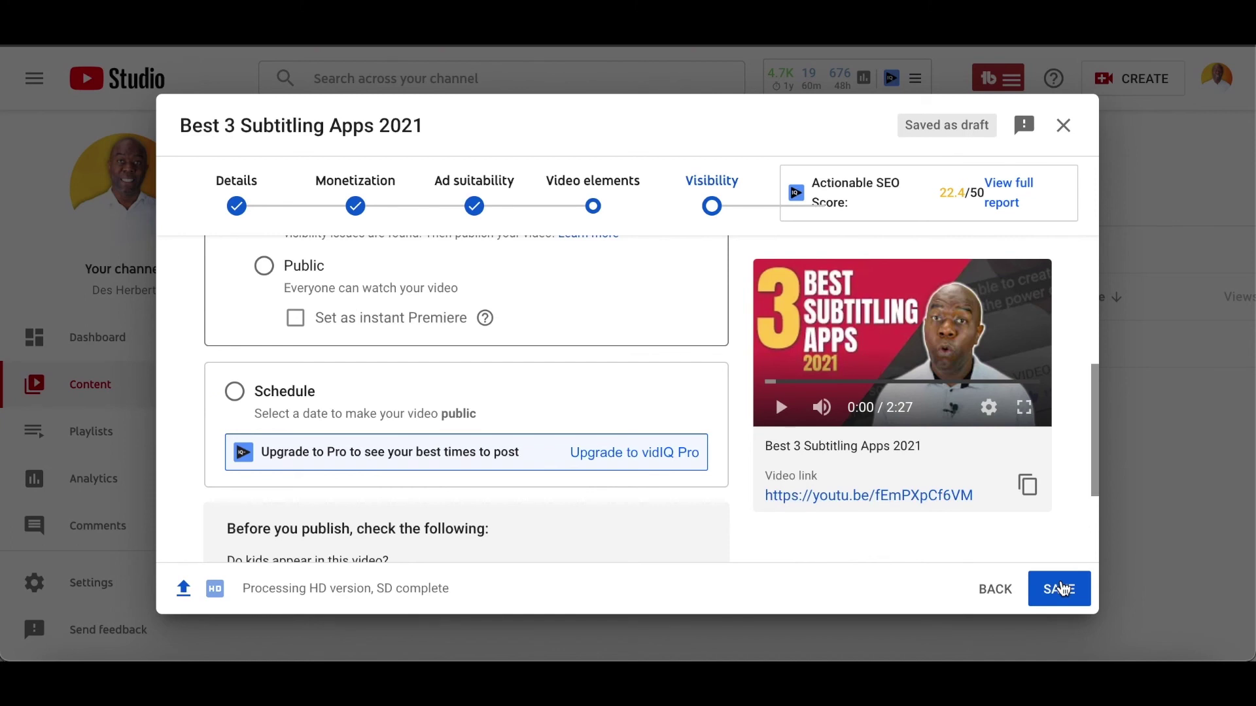
pyautogui.scroll(2, 309, 429)
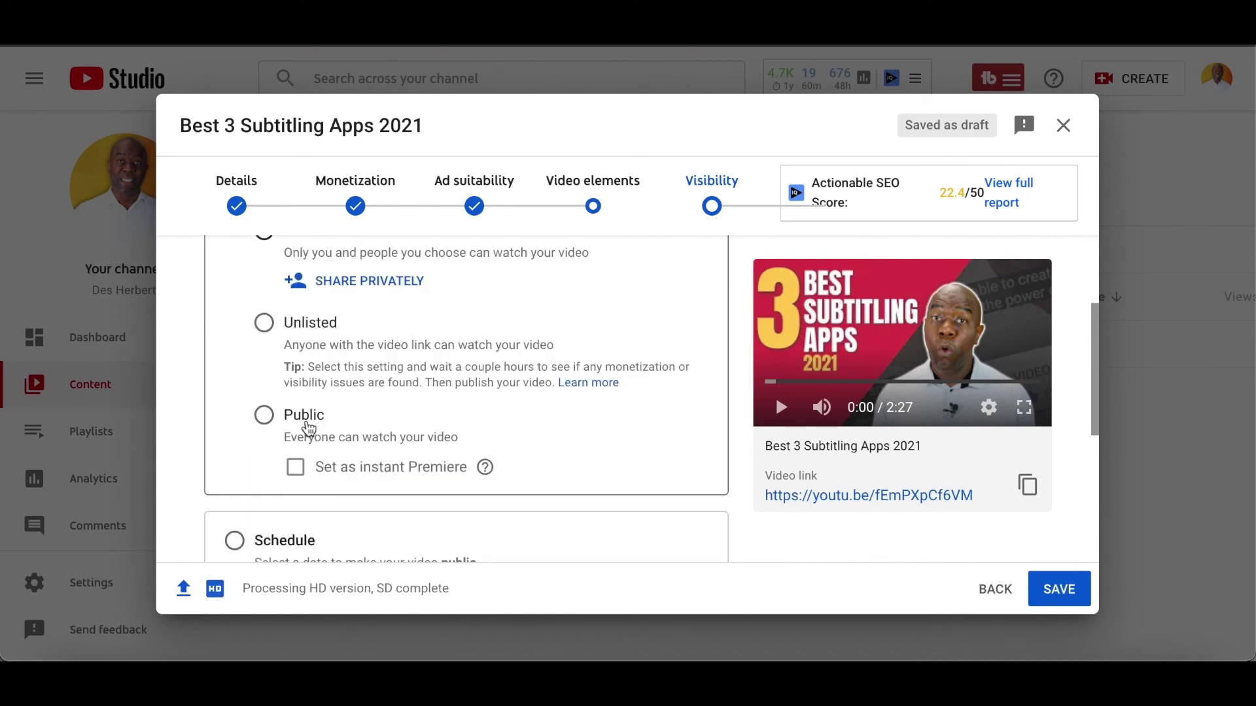